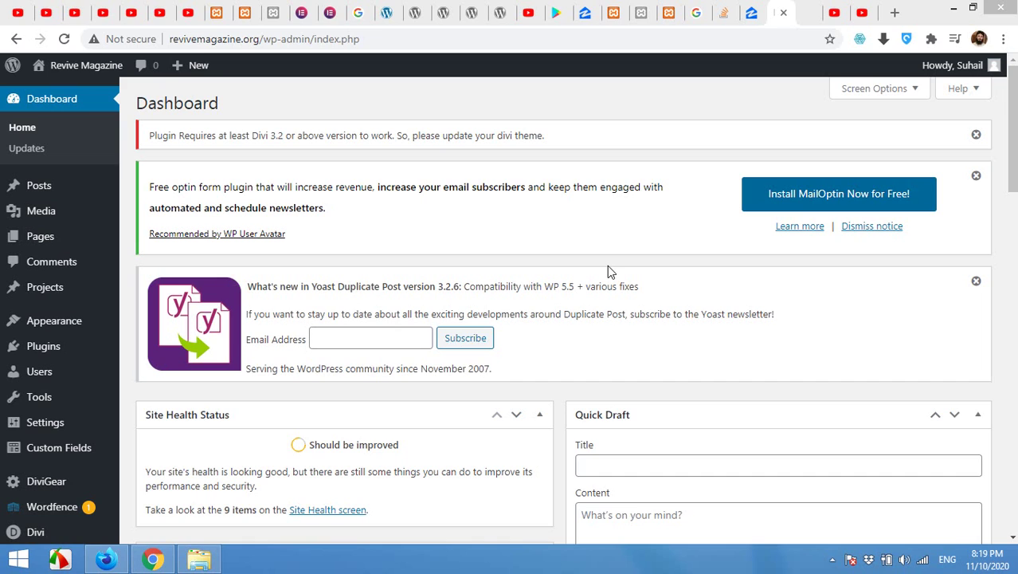
Go to Plugins > Add New to reach the Add Plugins page.
{"action": "mouse_move", "coordinate": [32, 450]}
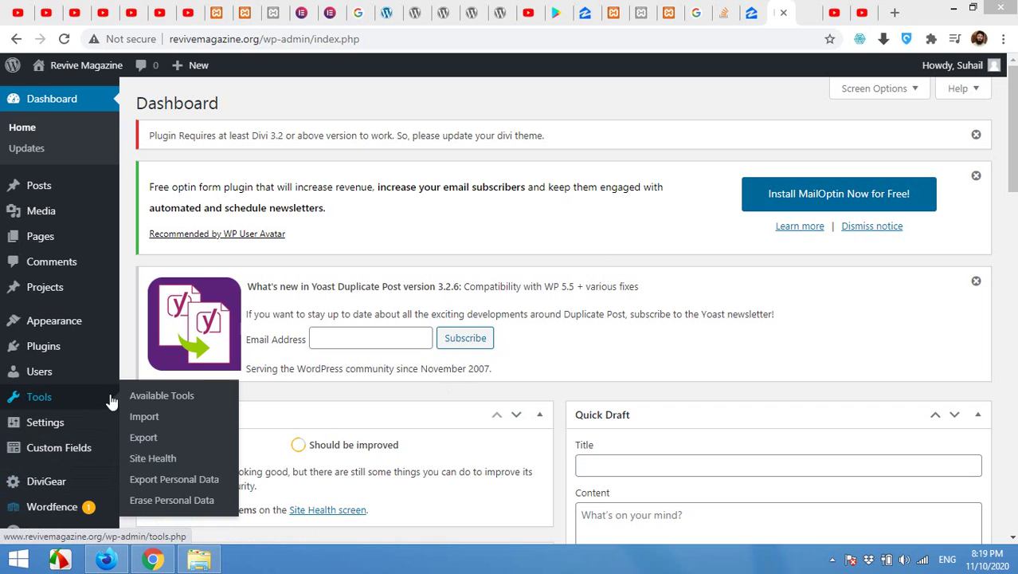
{"action": "mouse_move", "coordinate": [43, 349]}
{"action": "left_click", "coordinate": [144, 372]}
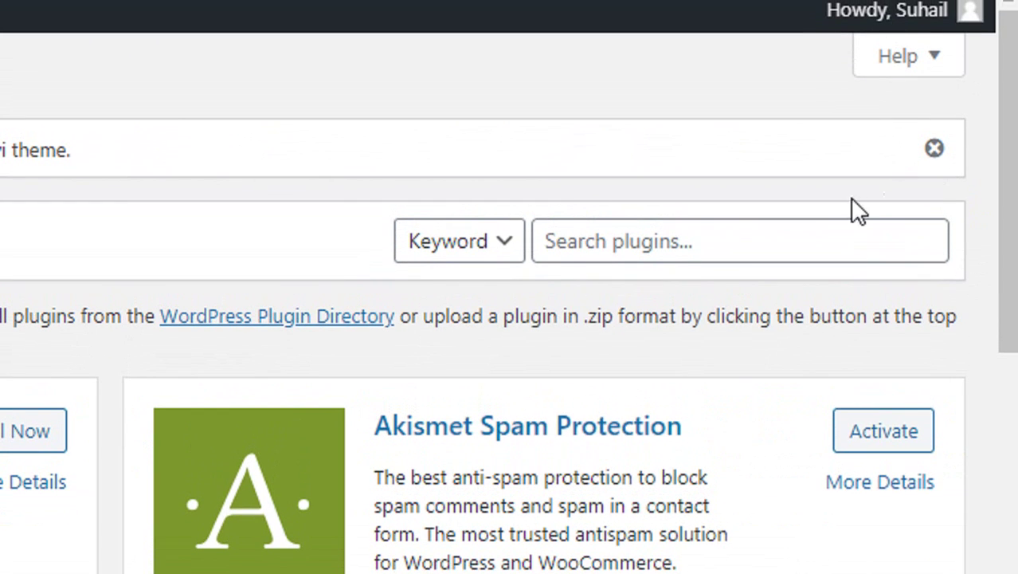
Search plugins for 'advanced custom fields', then start a new ACF field group.
{"action": "left_click", "coordinate": [844, 241]}
{"action": "type", "text": "advanc"}
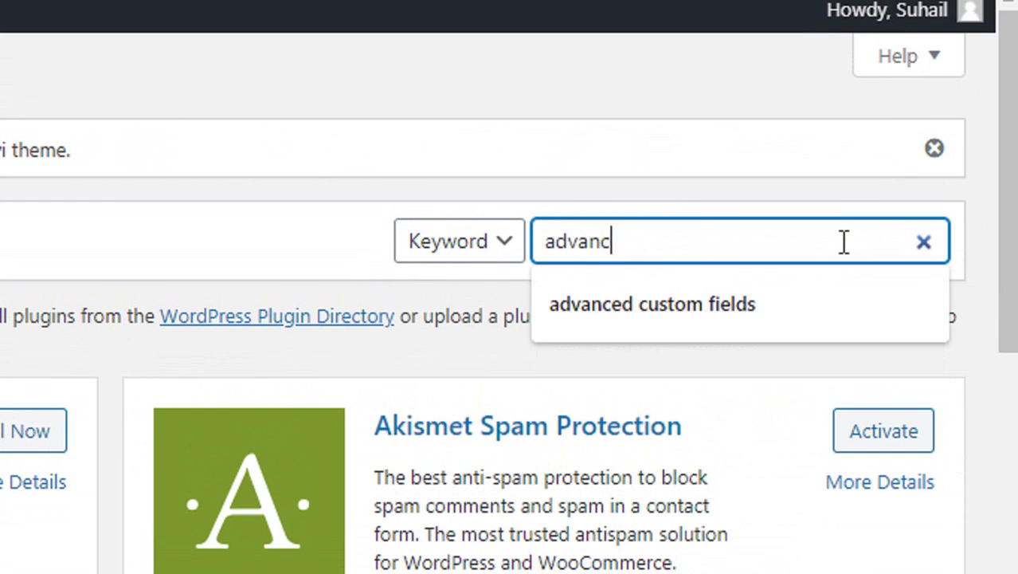
{"action": "type", "text": "ed cutom fields"}
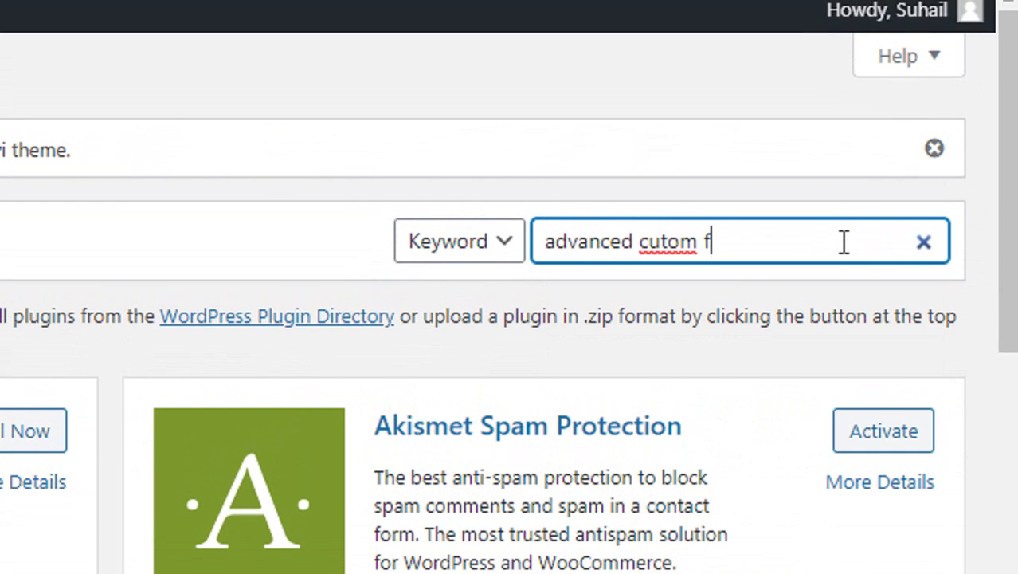
{"action": "key", "text": "Left"}
{"action": "key", "text": "Left"}
{"action": "key", "text": "Left"}
{"action": "key", "text": "Left"}
{"action": "key", "text": "Left"}
{"action": "key", "text": "Left"}
{"action": "key", "text": "Left"}
{"action": "key", "text": "Left"}
{"action": "key", "text": "Left"}
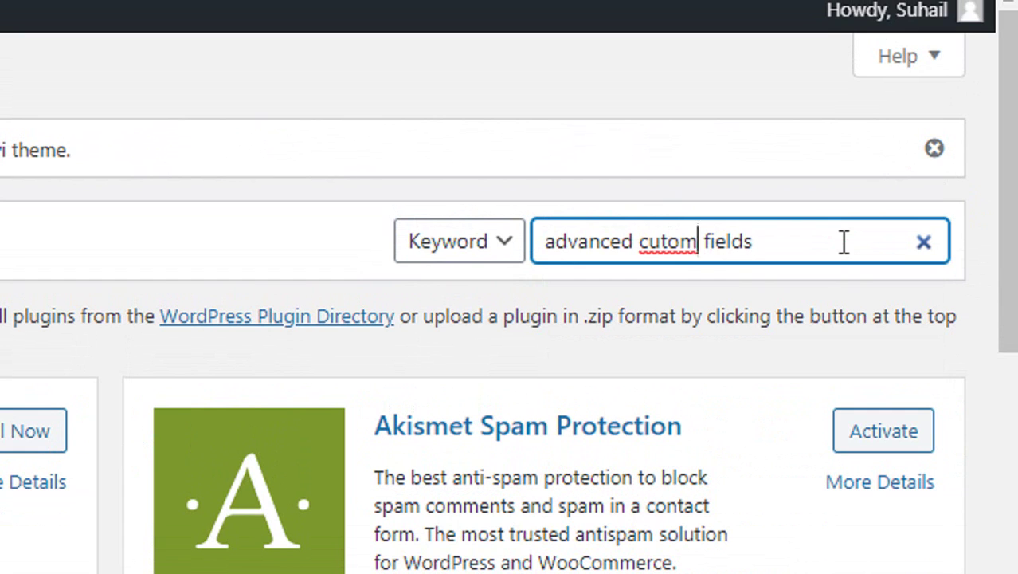
{"action": "type", "text": "s"}
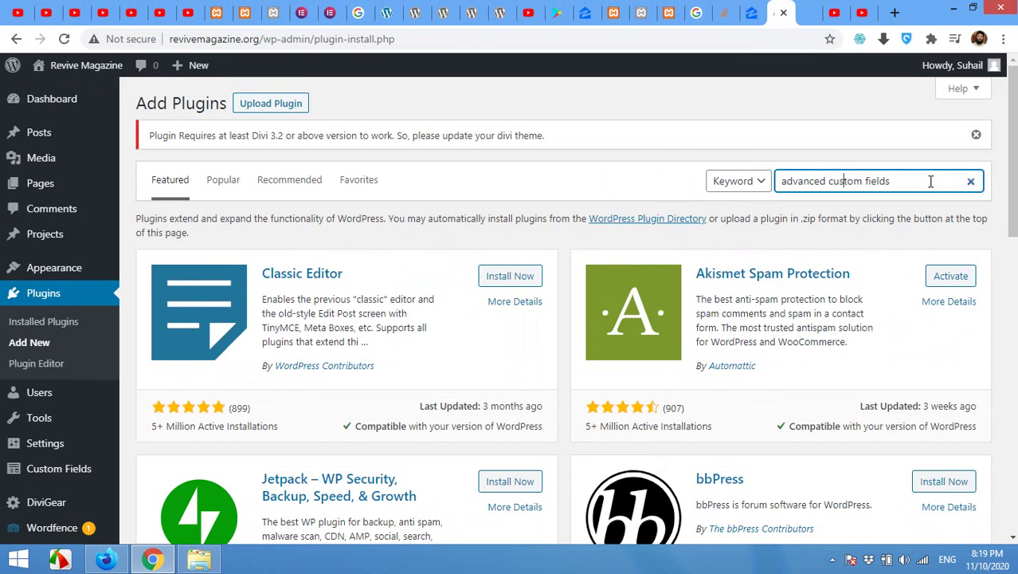
{"action": "key", "text": "Return"}
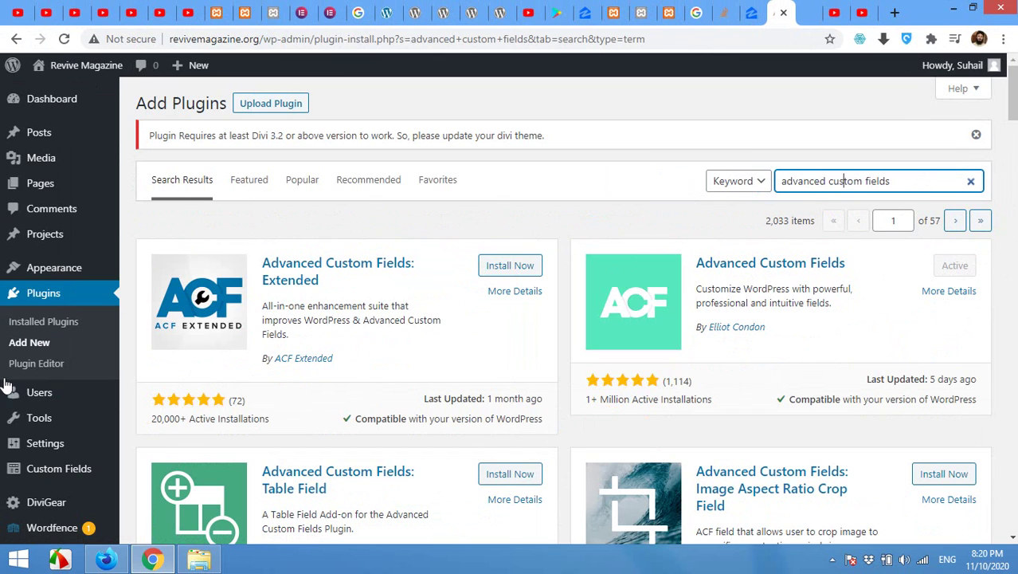
{"action": "mouse_move", "coordinate": [48, 475]}
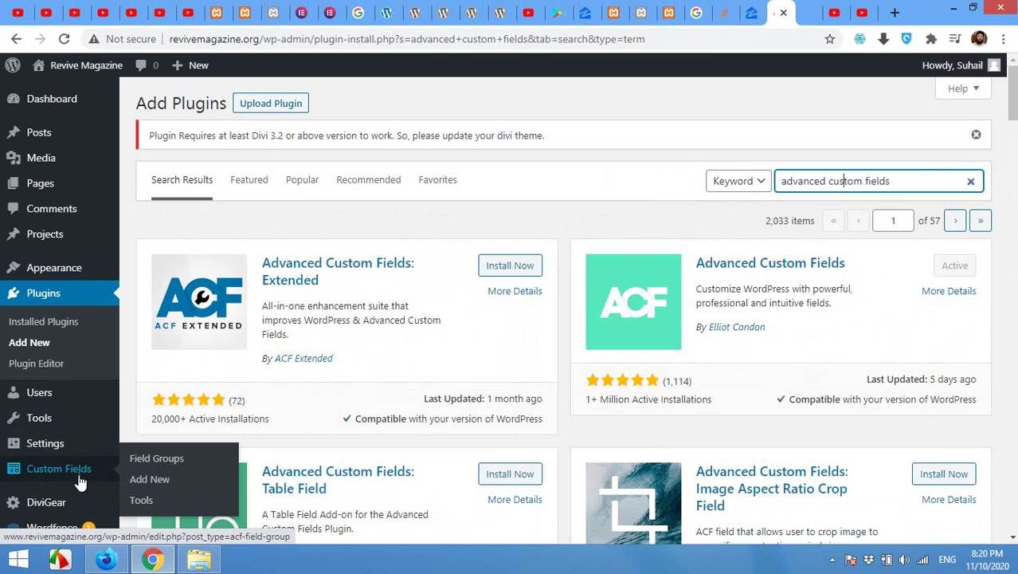
{"action": "left_click", "coordinate": [139, 482]}
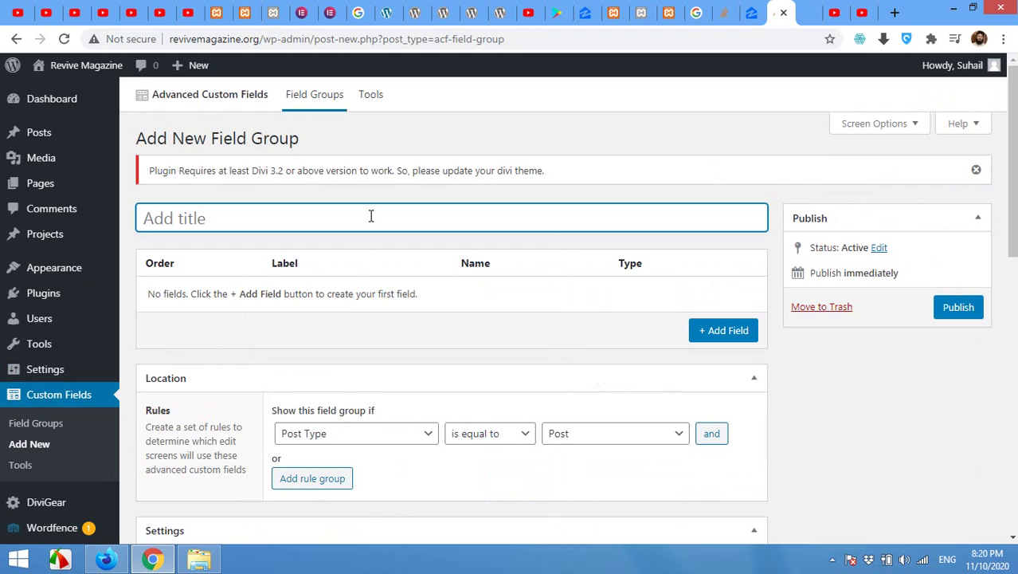
Title the new field group 'Designation'.
{"action": "type", "text": "Pos"}
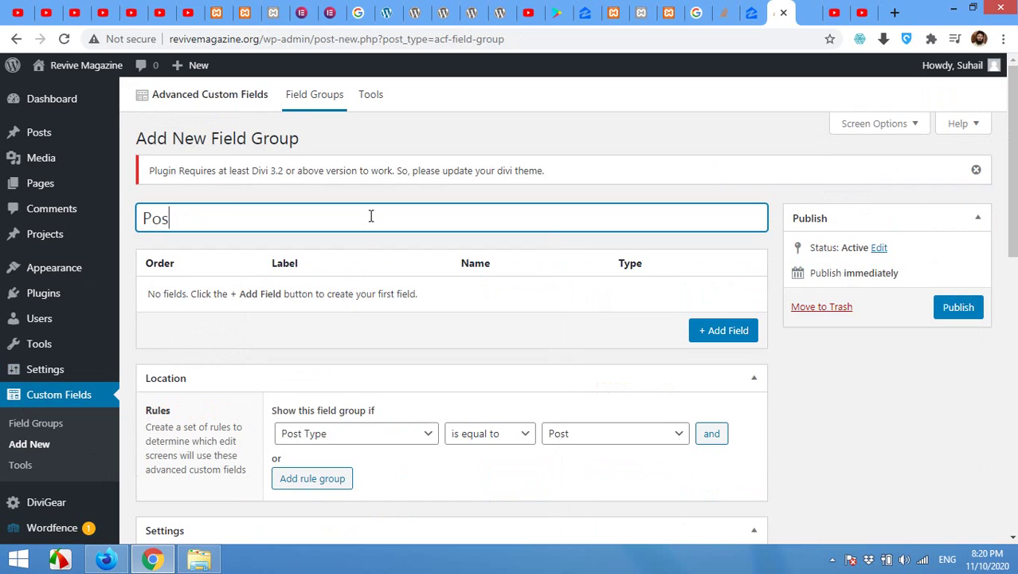
{"action": "key", "text": "BackSpace"}
{"action": "key", "text": "BackSpace"}
{"action": "key", "text": "BackSpace"}
{"action": "key", "text": "BackSpace"}
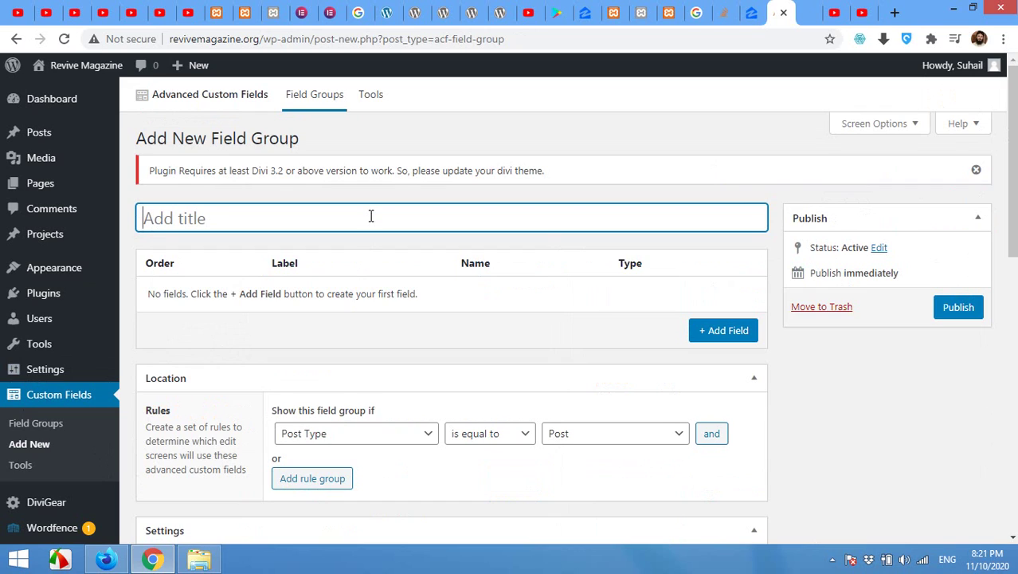
{"action": "type", "text": "Designation"}
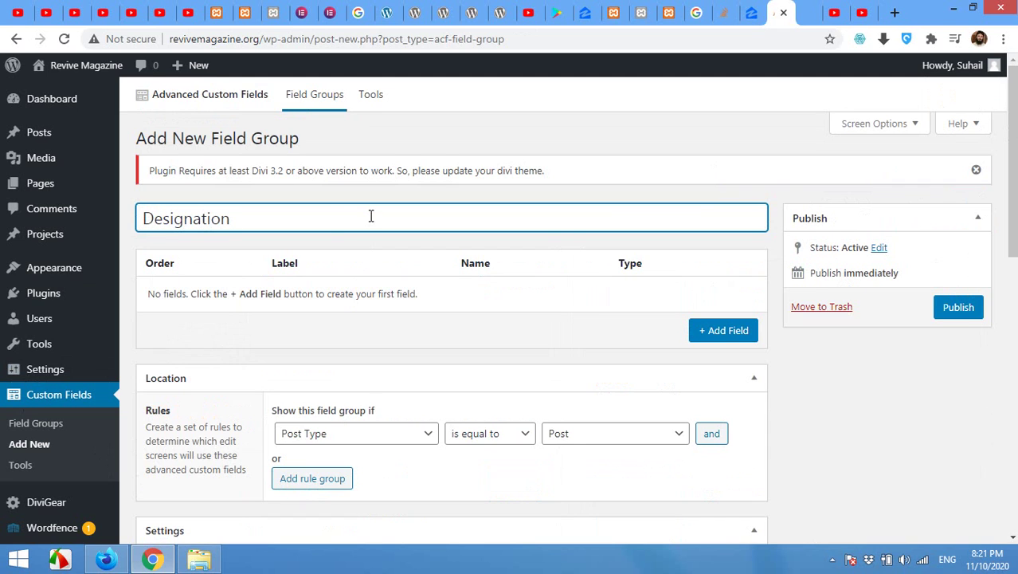
Keep the location rule as Post Type is equal to Post.
{"action": "scroll", "coordinate": [340, 332], "scroll_direction": "down", "scroll_amount": 2}
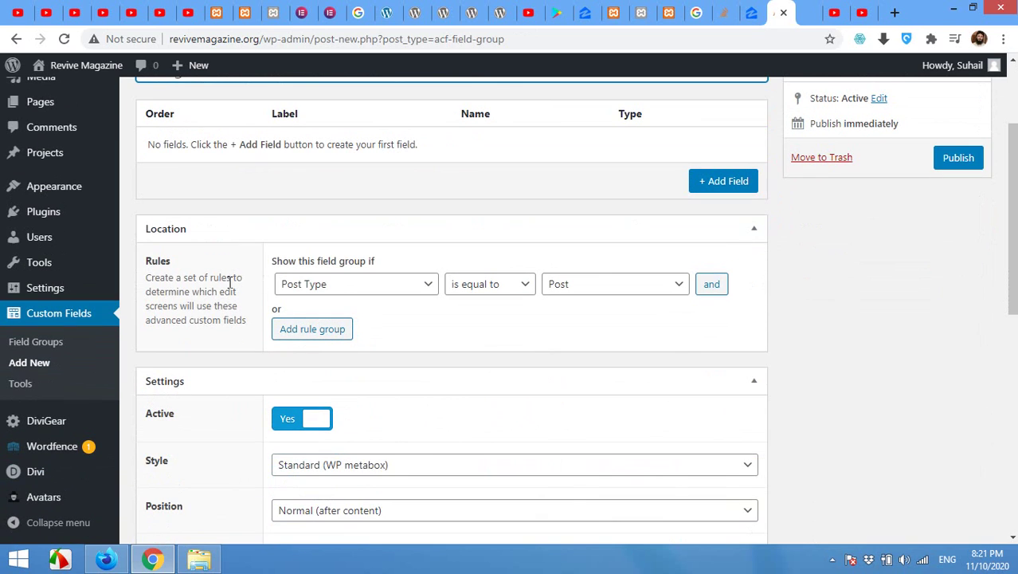
{"action": "left_click", "coordinate": [335, 294]}
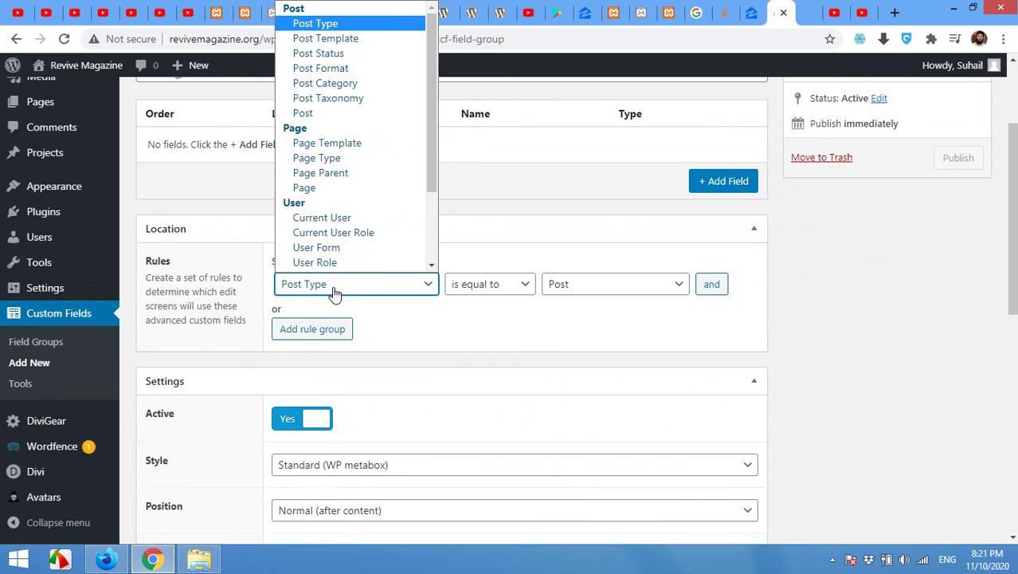
{"action": "left_click", "coordinate": [334, 293]}
{"action": "left_click", "coordinate": [334, 293]}
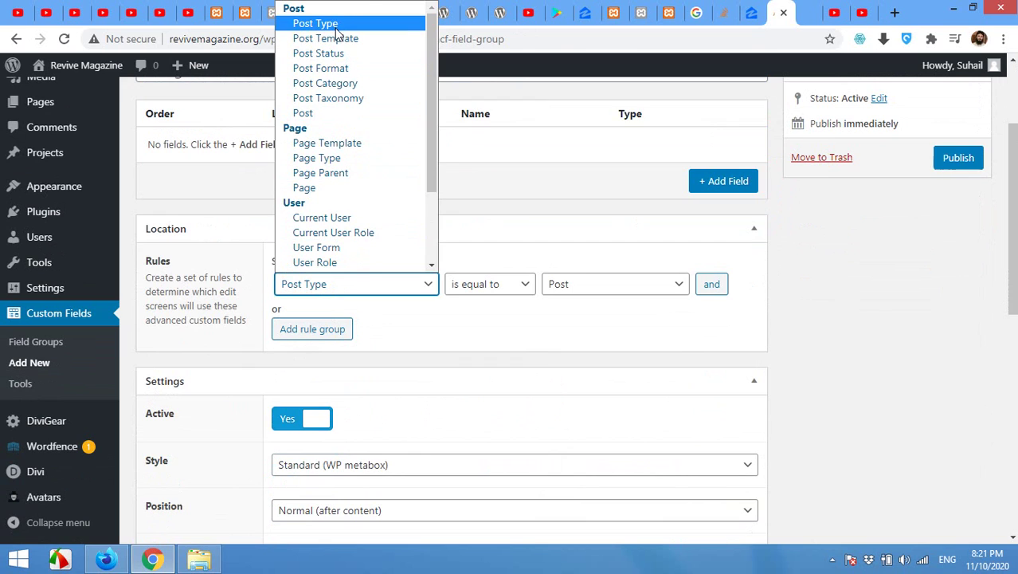
{"action": "left_click", "coordinate": [341, 26]}
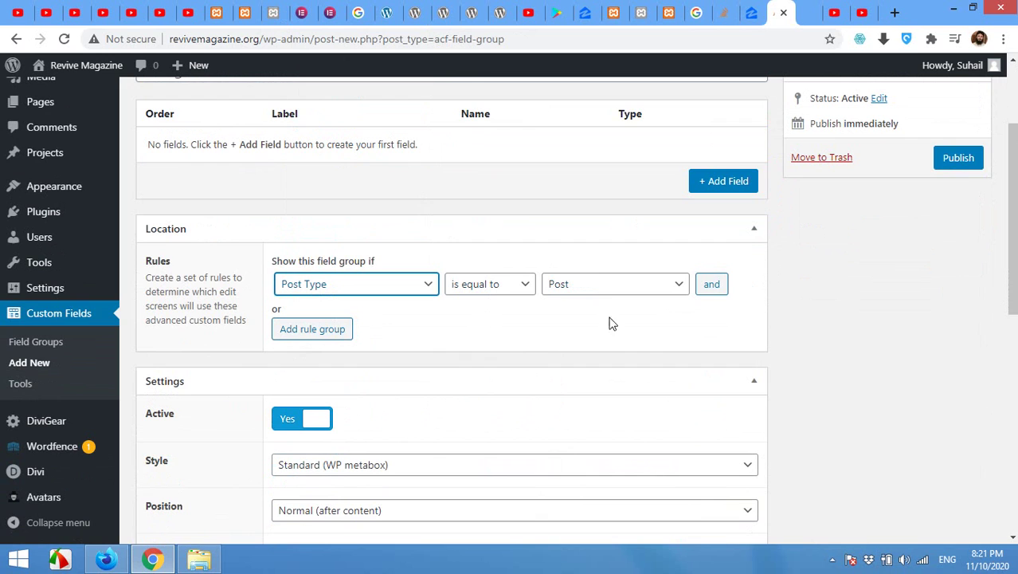
{"action": "scroll", "coordinate": [167, 202], "scroll_direction": "up", "scroll_amount": 2}
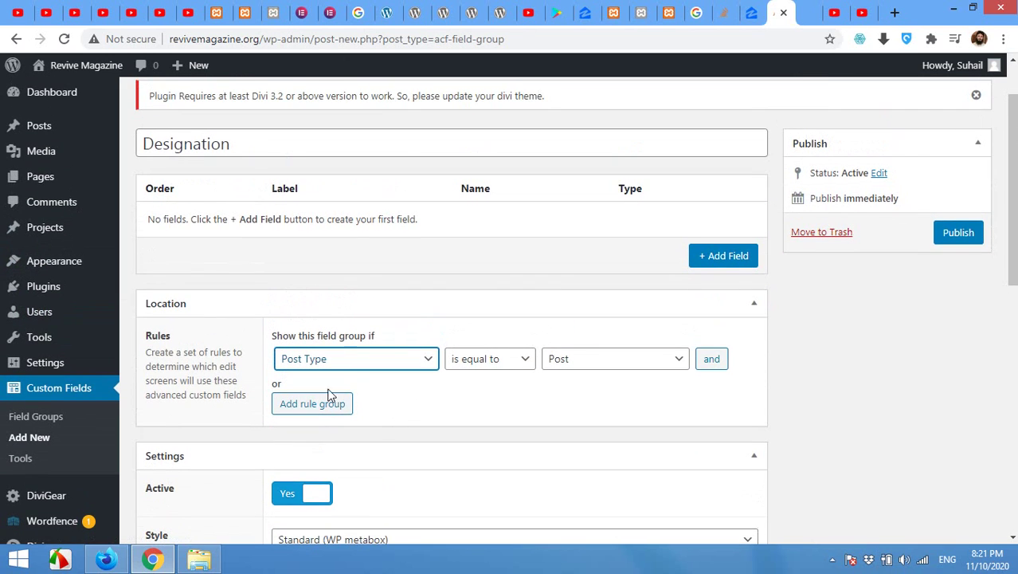
{"action": "mouse_move", "coordinate": [36, 134]}
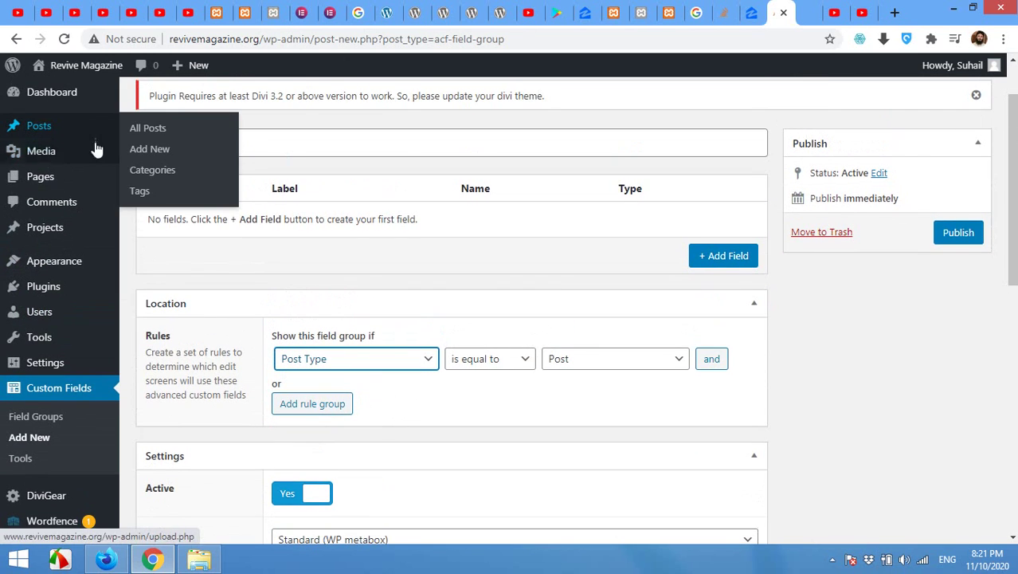
{"action": "scroll", "coordinate": [501, 380], "scroll_direction": "down", "scroll_amount": 2}
{"action": "left_click", "coordinate": [570, 285]}
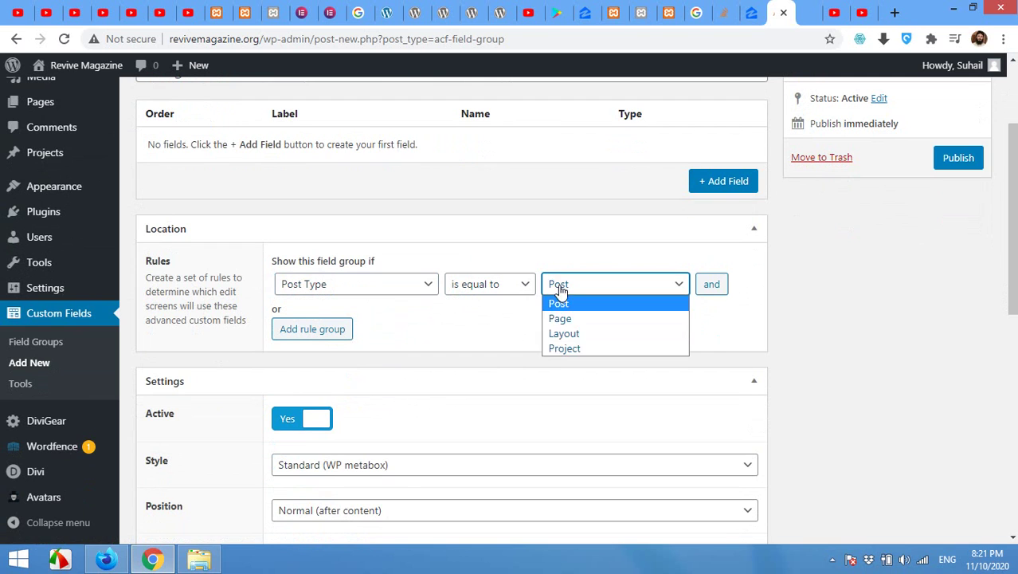
{"action": "left_click", "coordinate": [560, 294]}
{"action": "scroll", "coordinate": [545, 345], "scroll_direction": "down", "scroll_amount": 3}
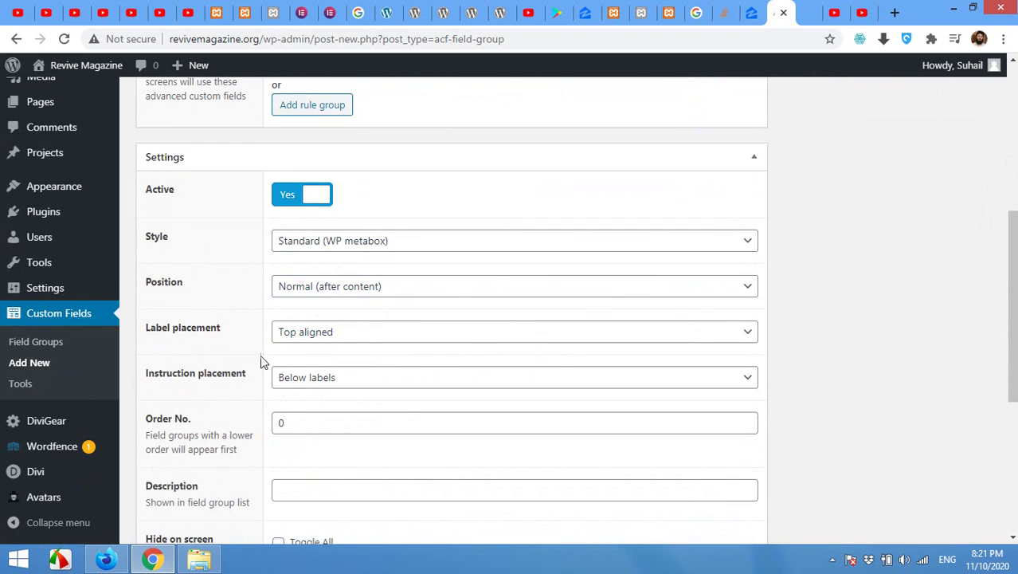
{"action": "scroll", "coordinate": [320, 243], "scroll_direction": "up", "scroll_amount": 3}
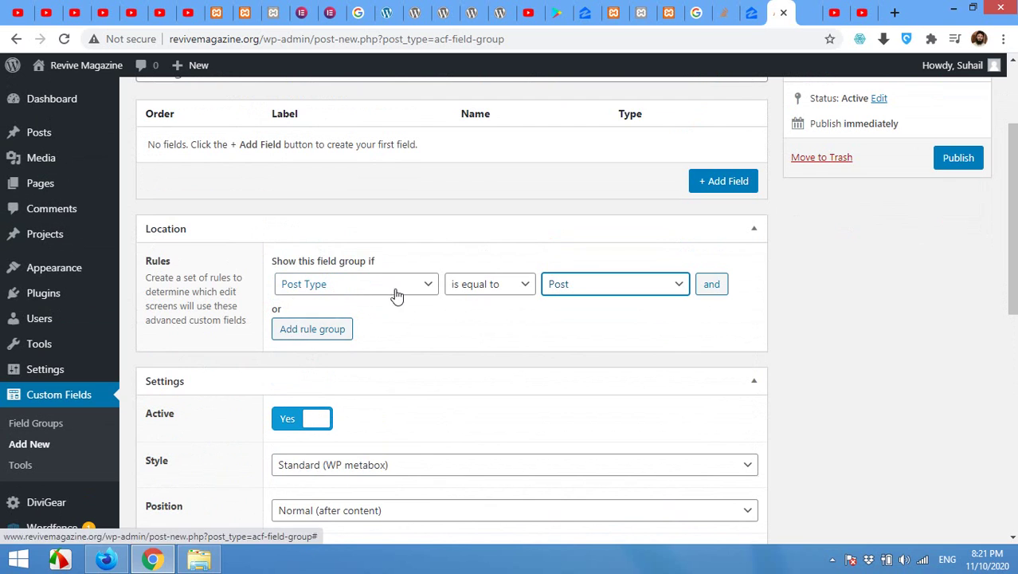
{"action": "scroll", "coordinate": [363, 243], "scroll_direction": "up", "scroll_amount": 2}
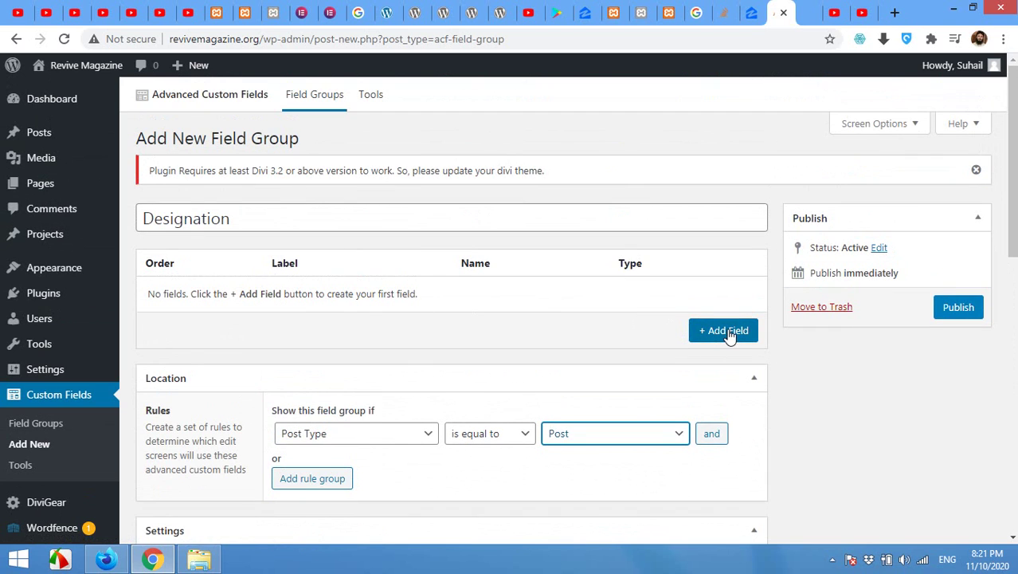
Add a Text field named 'designation' to the group.
{"action": "left_click", "coordinate": [726, 333]}
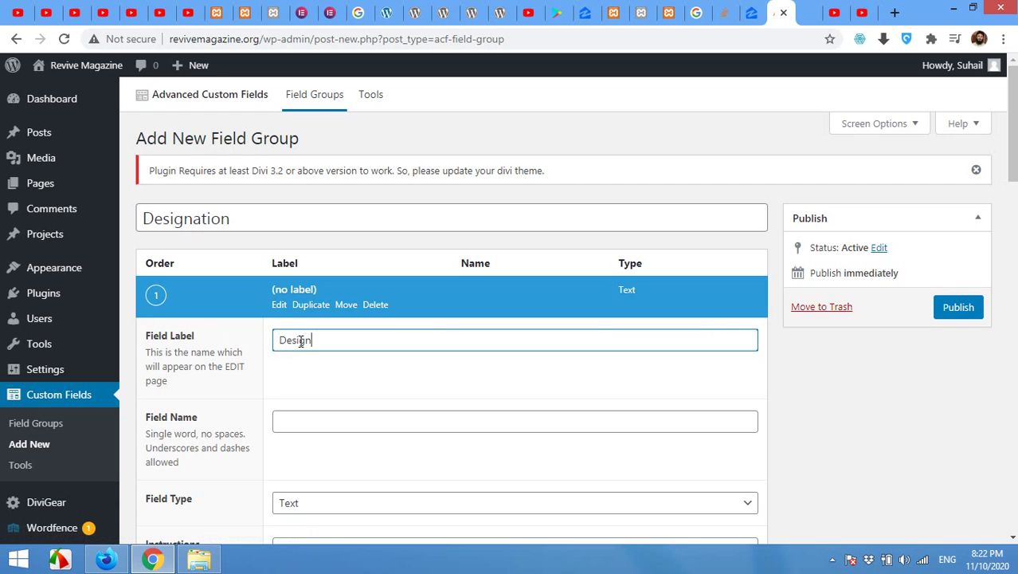
{"action": "left_click", "coordinate": [315, 422]}
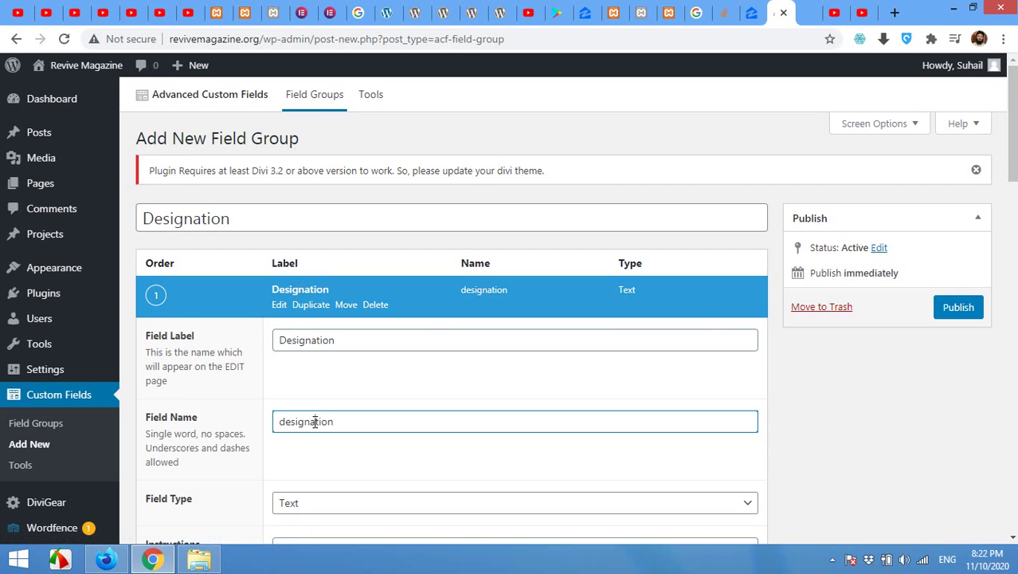
{"action": "scroll", "coordinate": [322, 456], "scroll_direction": "down", "scroll_amount": 2}
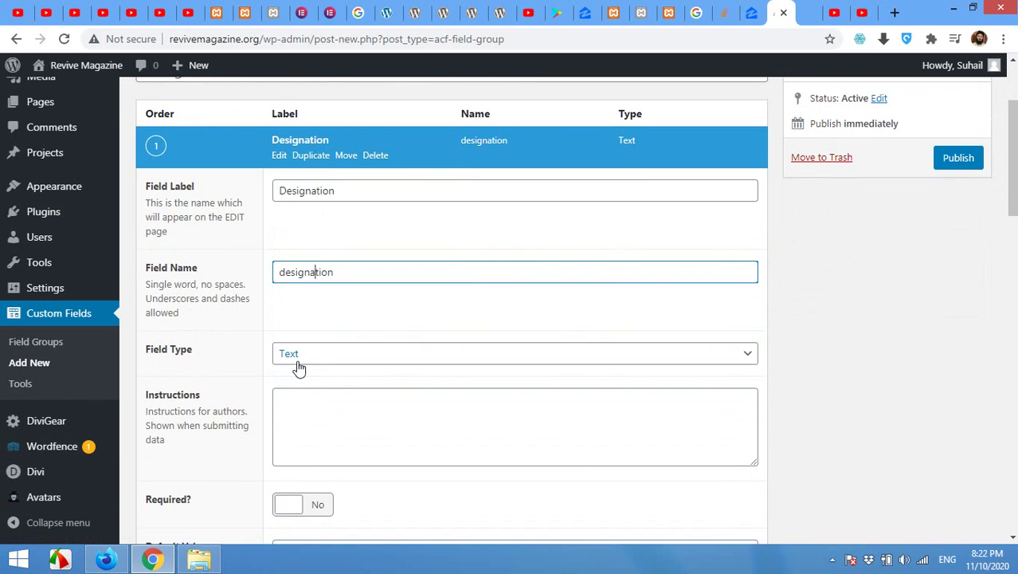
{"action": "left_click", "coordinate": [305, 360]}
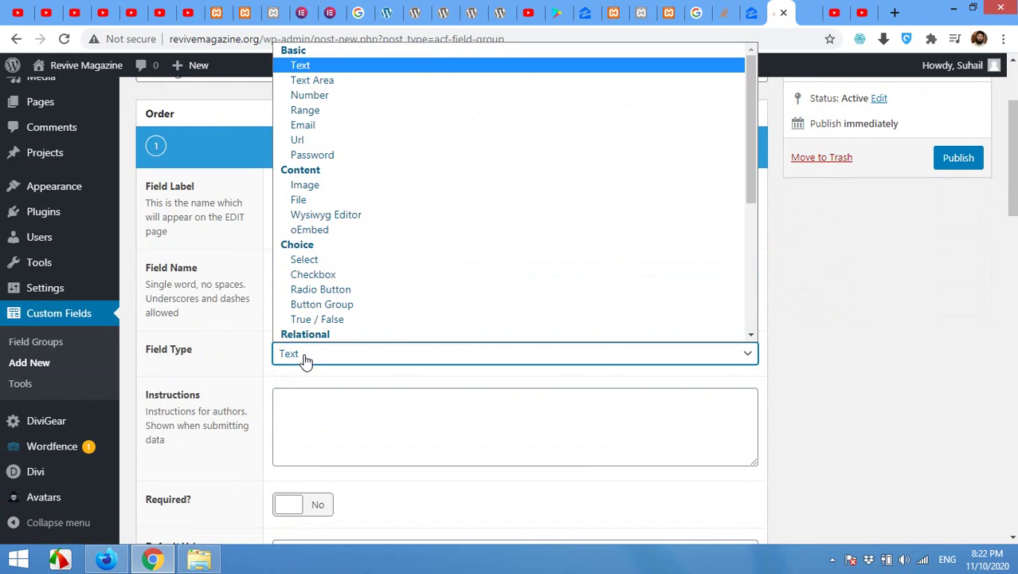
{"action": "scroll", "coordinate": [307, 107], "scroll_direction": "down", "scroll_amount": 1}
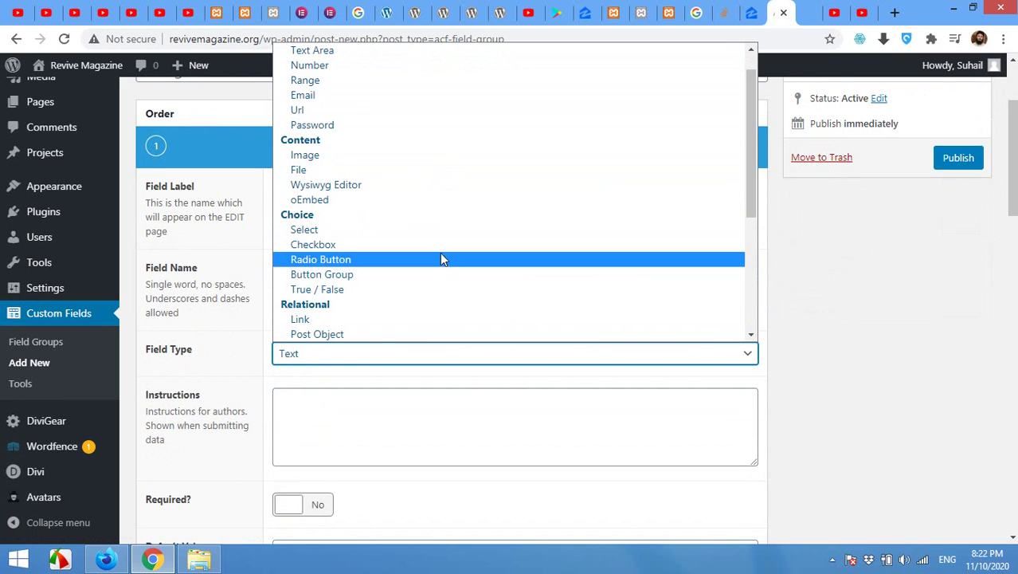
{"action": "scroll", "coordinate": [440, 266], "scroll_direction": "down", "scroll_amount": 5}
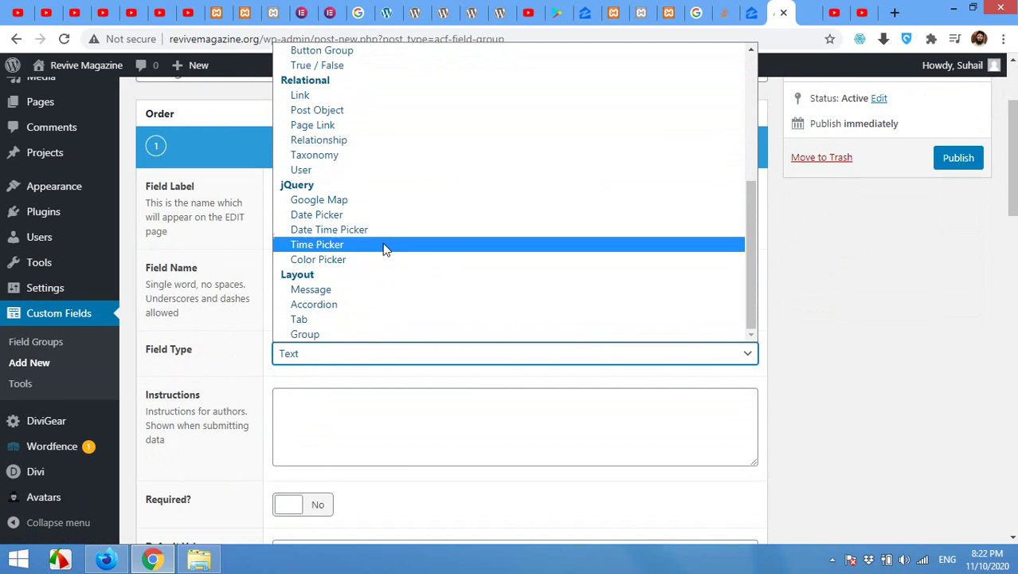
{"action": "scroll", "coordinate": [382, 246], "scroll_direction": "up", "scroll_amount": 6}
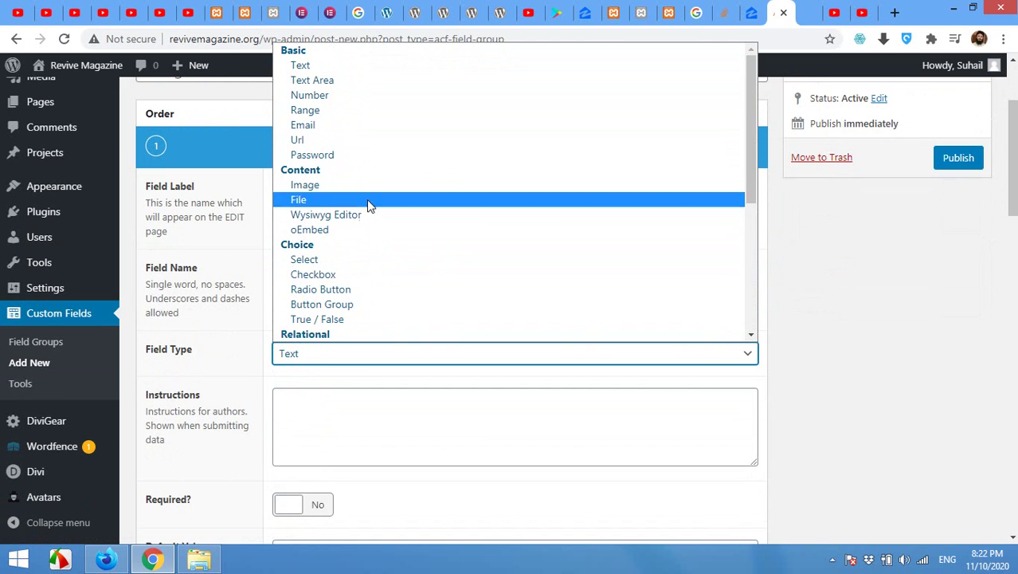
{"action": "left_click", "coordinate": [322, 66]}
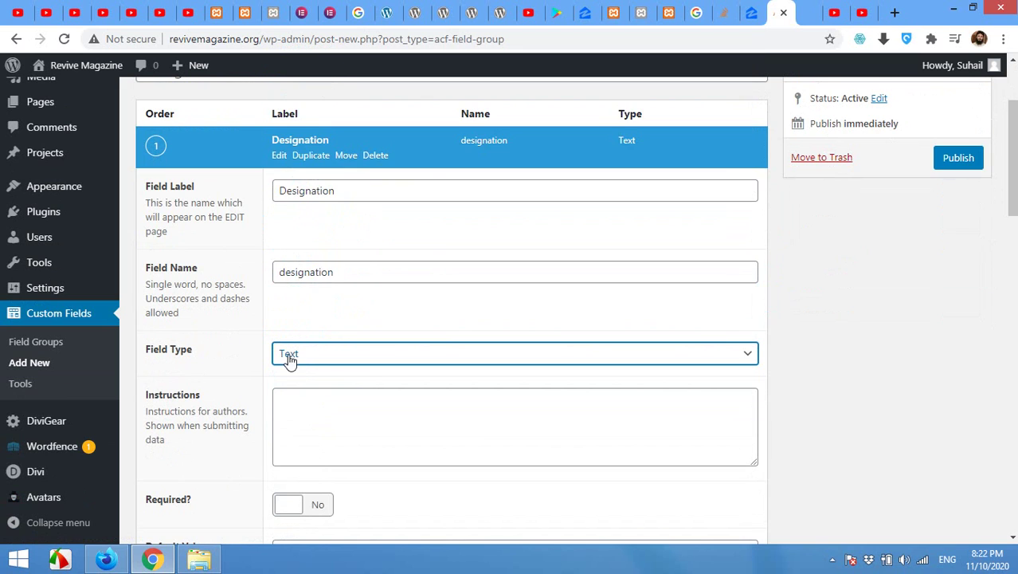
Make the designation field required and publish the field group.
{"action": "scroll", "coordinate": [207, 351], "scroll_direction": "down", "scroll_amount": 1}
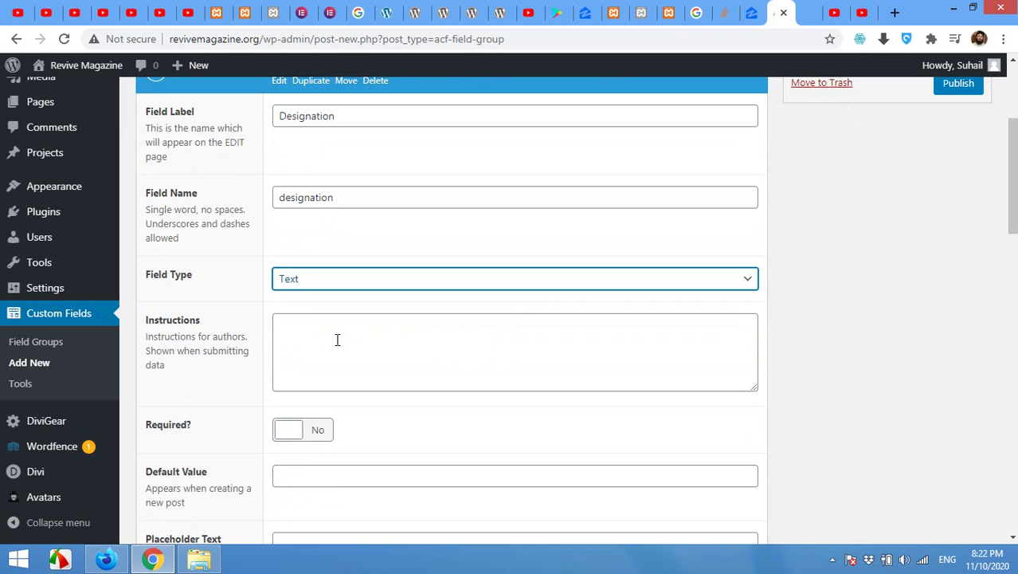
{"action": "scroll", "coordinate": [322, 430], "scroll_direction": "down", "scroll_amount": 1}
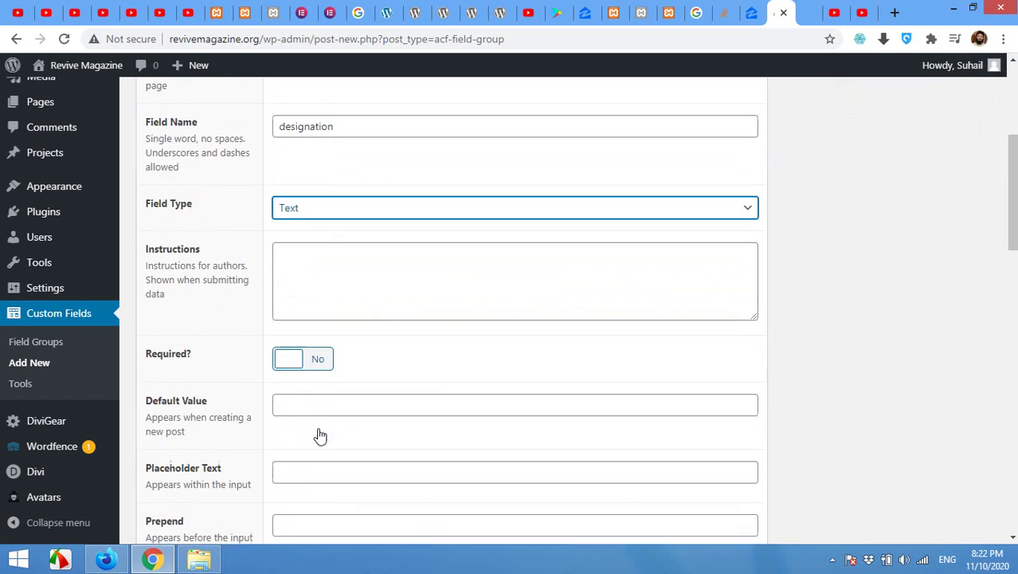
{"action": "left_click", "coordinate": [293, 362]}
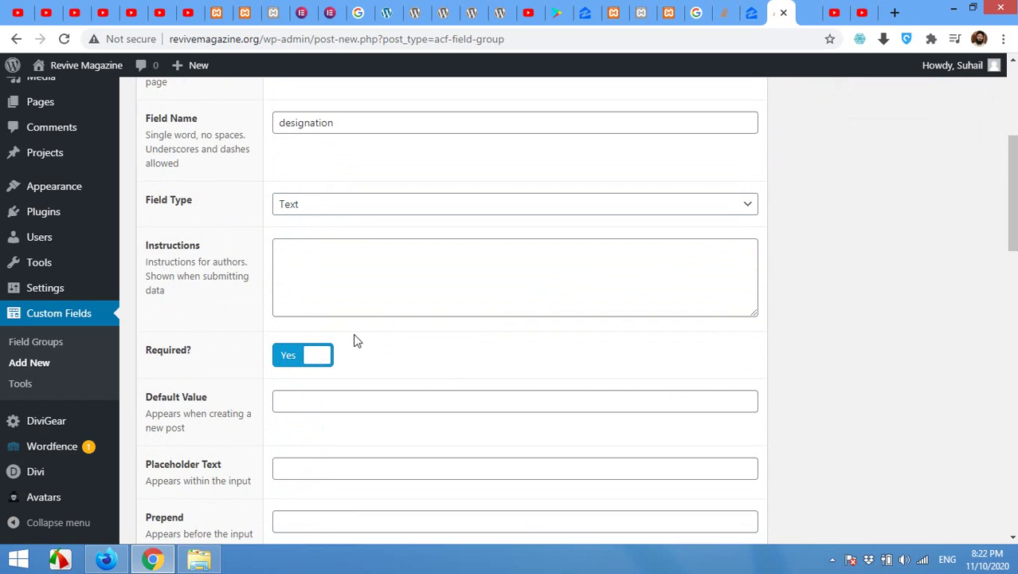
{"action": "scroll", "coordinate": [356, 340], "scroll_direction": "down", "scroll_amount": 5}
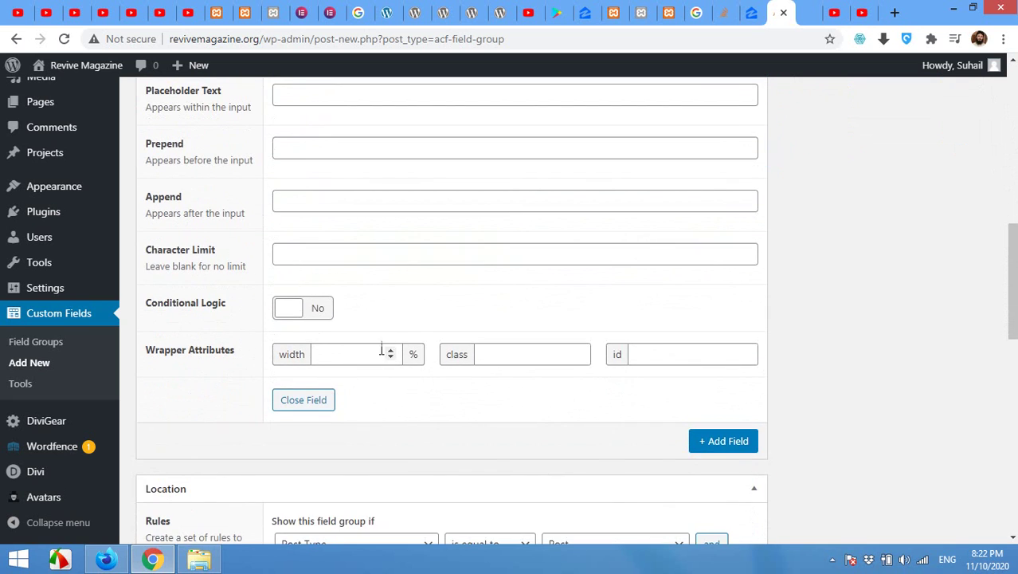
{"action": "scroll", "coordinate": [410, 350], "scroll_direction": "down", "scroll_amount": 2}
{"action": "scroll", "coordinate": [413, 348], "scroll_direction": "down", "scroll_amount": 2}
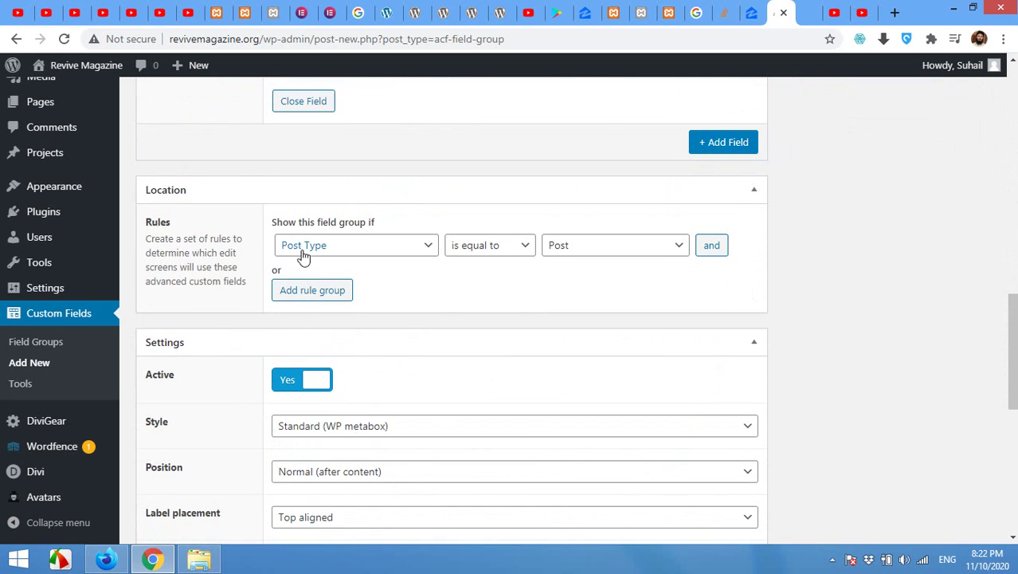
{"action": "scroll", "coordinate": [528, 316], "scroll_direction": "down", "scroll_amount": 7}
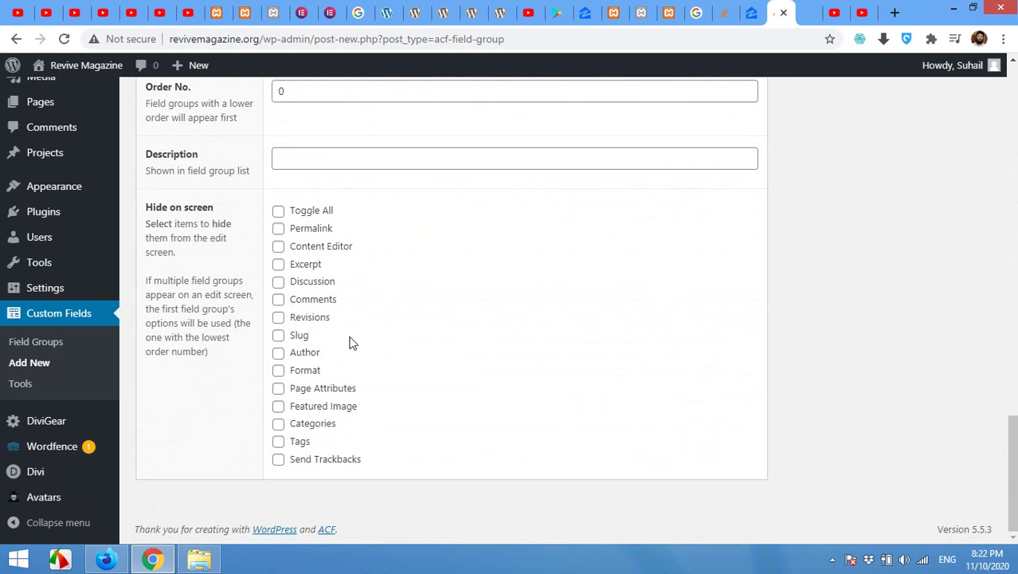
{"action": "scroll", "coordinate": [545, 380], "scroll_direction": "up", "scroll_amount": 4}
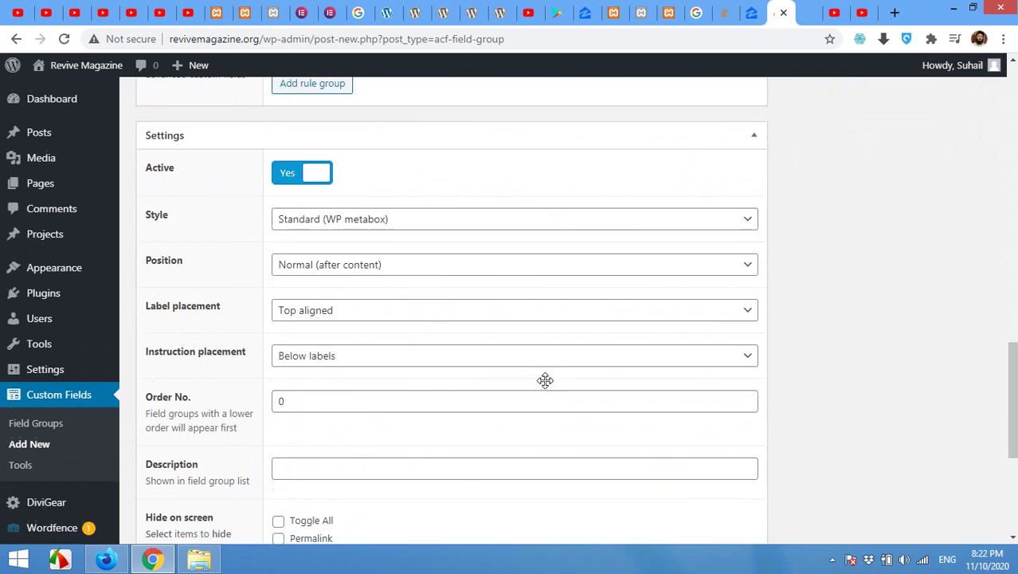
{"action": "scroll", "coordinate": [545, 380], "scroll_direction": "up", "scroll_amount": 10}
{"action": "left_click", "coordinate": [952, 309]}
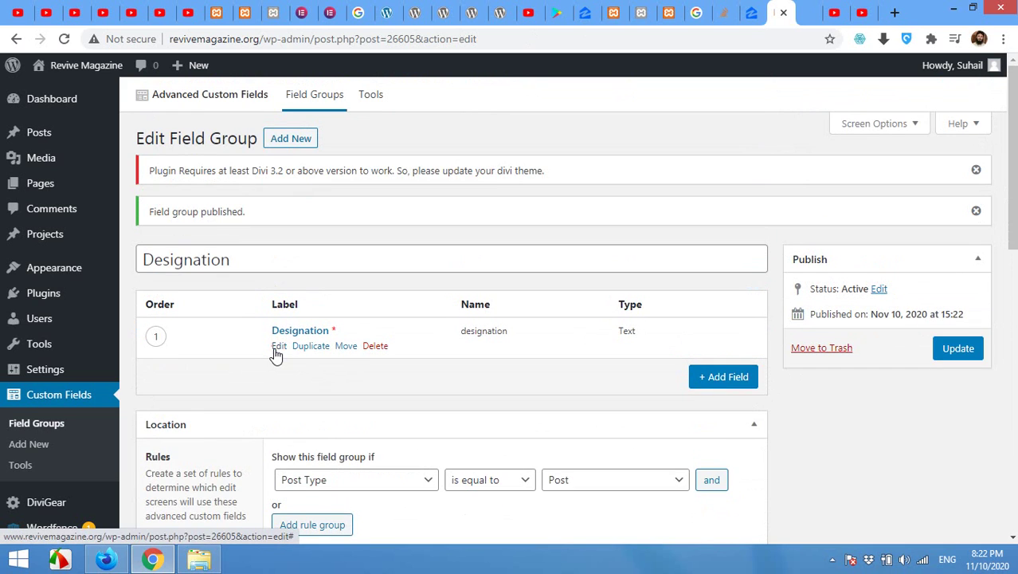
Expand the Designation field and copy its field name 'designation'.
{"action": "left_click", "coordinate": [279, 346]}
{"action": "scroll", "coordinate": [264, 320], "scroll_direction": "down", "scroll_amount": 2}
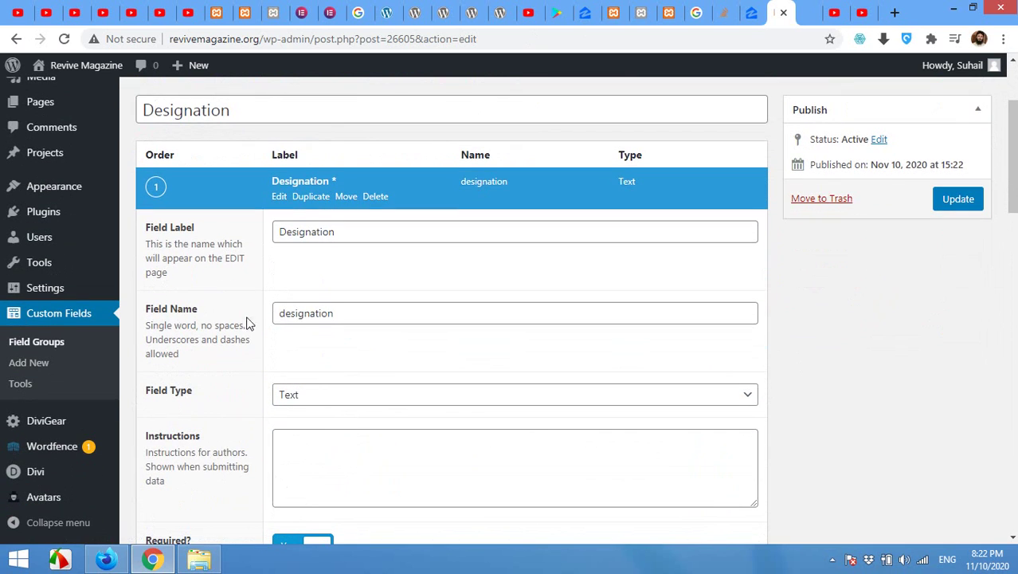
{"action": "double_click", "coordinate": [311, 312]}
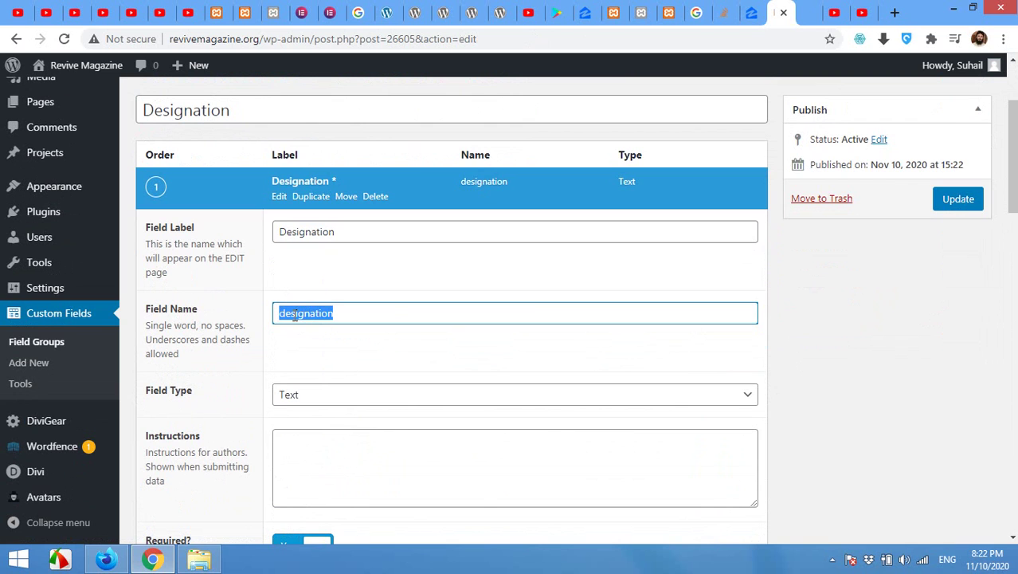
{"action": "right_click", "coordinate": [294, 315]}
{"action": "left_click", "coordinate": [318, 344]}
{"action": "scroll", "coordinate": [233, 383], "scroll_direction": "up", "scroll_amount": 2}
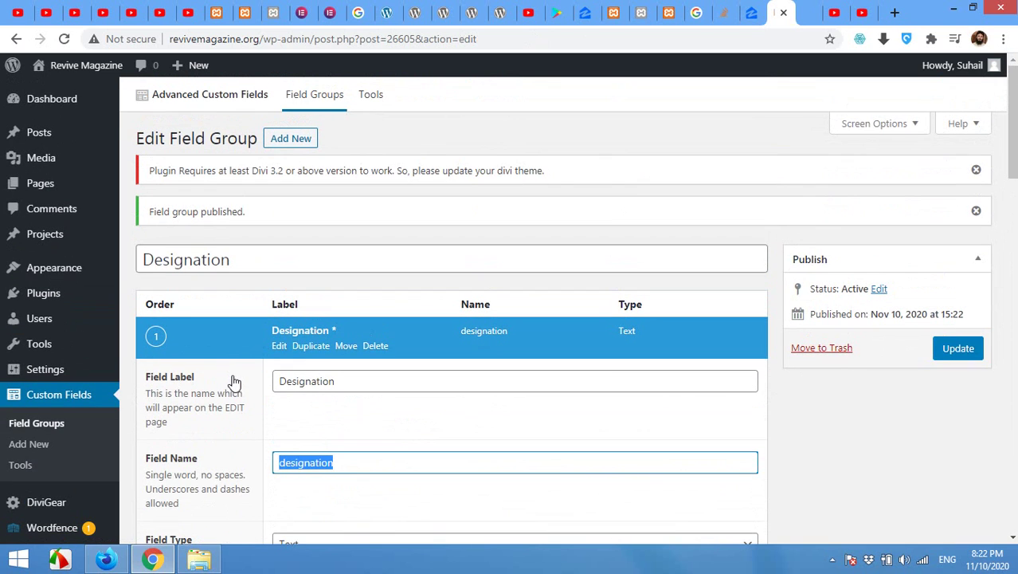
Start a new post and check the empty required Designation box below the content.
{"action": "mouse_move", "coordinate": [39, 139]}
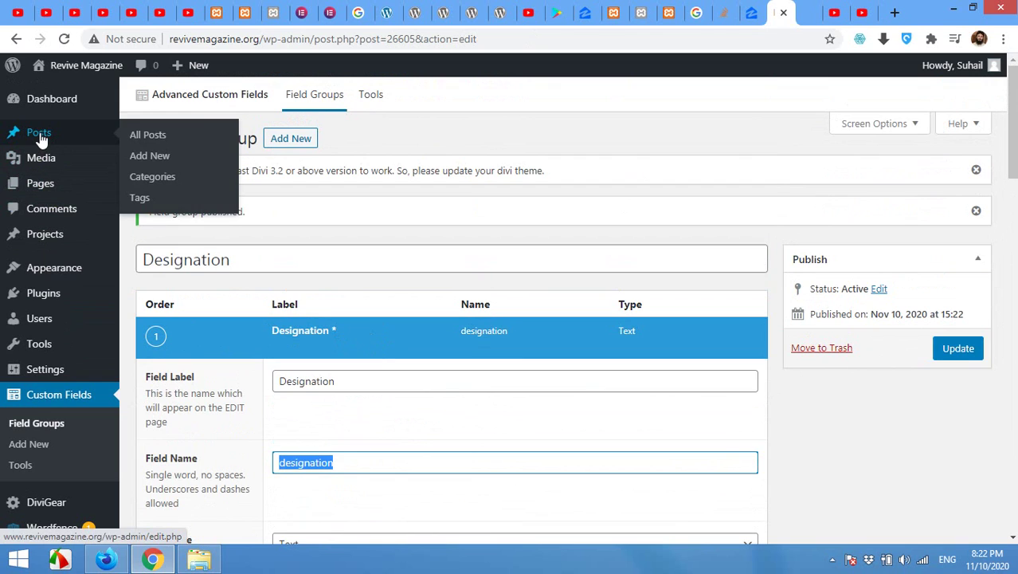
{"action": "left_click", "coordinate": [140, 158]}
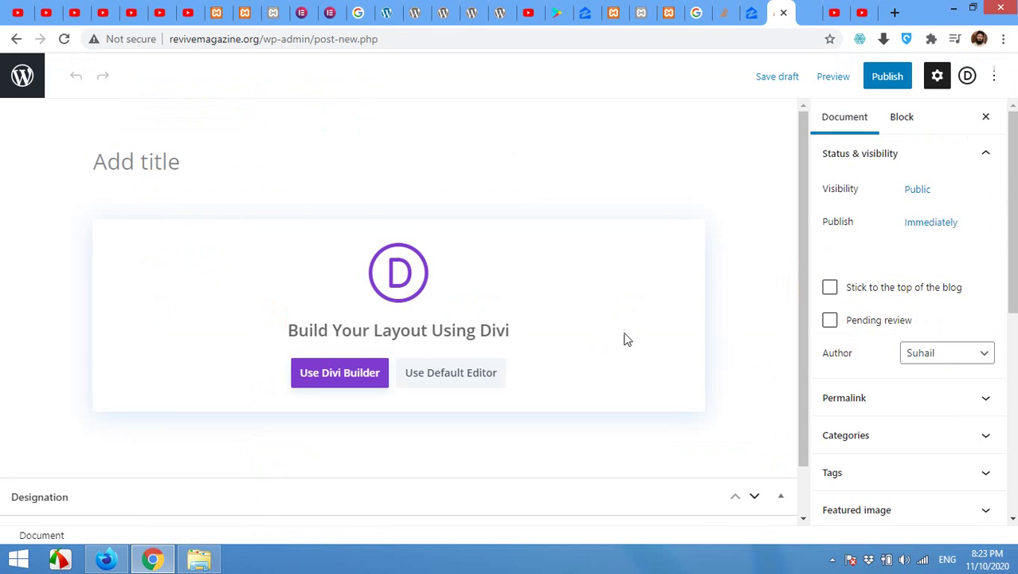
{"action": "scroll", "coordinate": [922, 341], "scroll_direction": "down", "scroll_amount": 5}
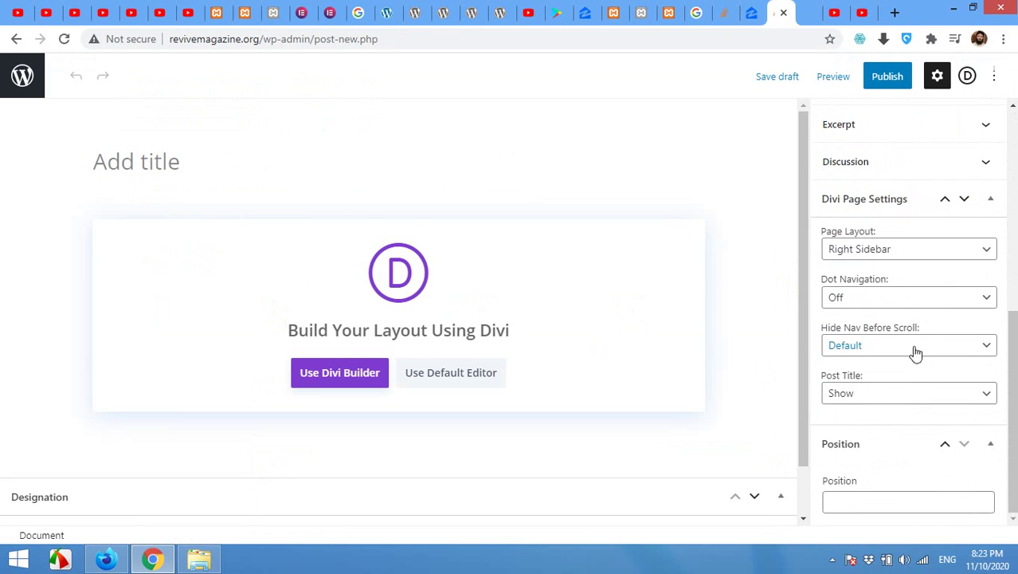
{"action": "scroll", "coordinate": [367, 510], "scroll_direction": "down", "scroll_amount": 2}
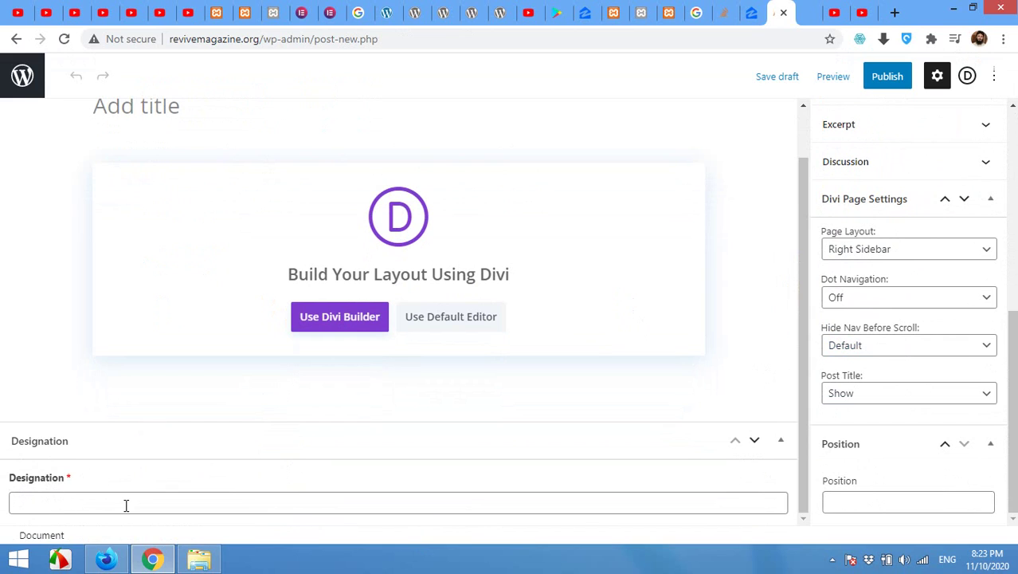
{"action": "left_click", "coordinate": [126, 505]}
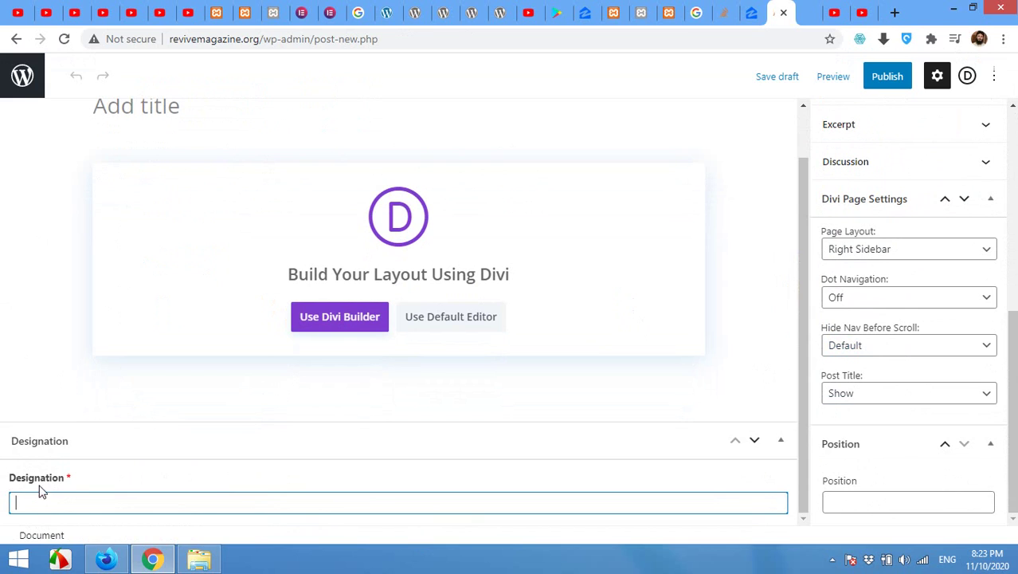
{"action": "left_click", "coordinate": [801, 9]}
{"action": "left_click", "coordinate": [781, 10]}
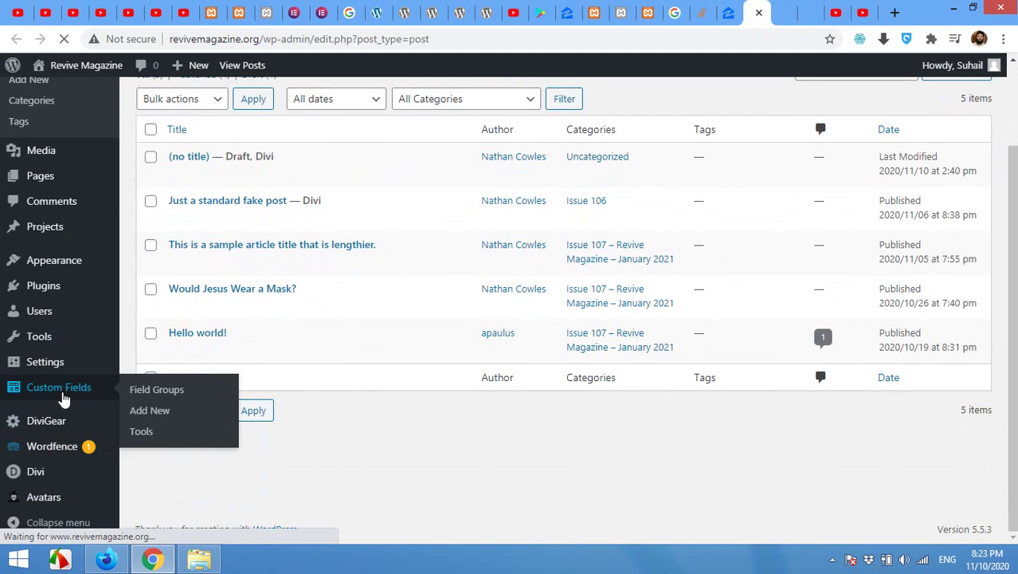
Open the Designation field group and set its Position to Side.
{"action": "left_click", "coordinate": [62, 397]}
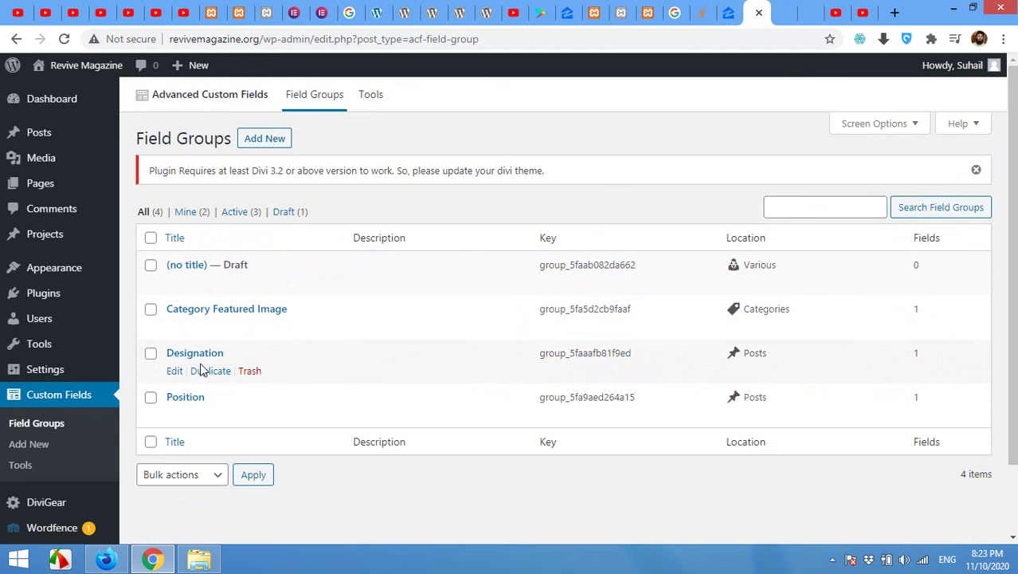
{"action": "left_click", "coordinate": [175, 372]}
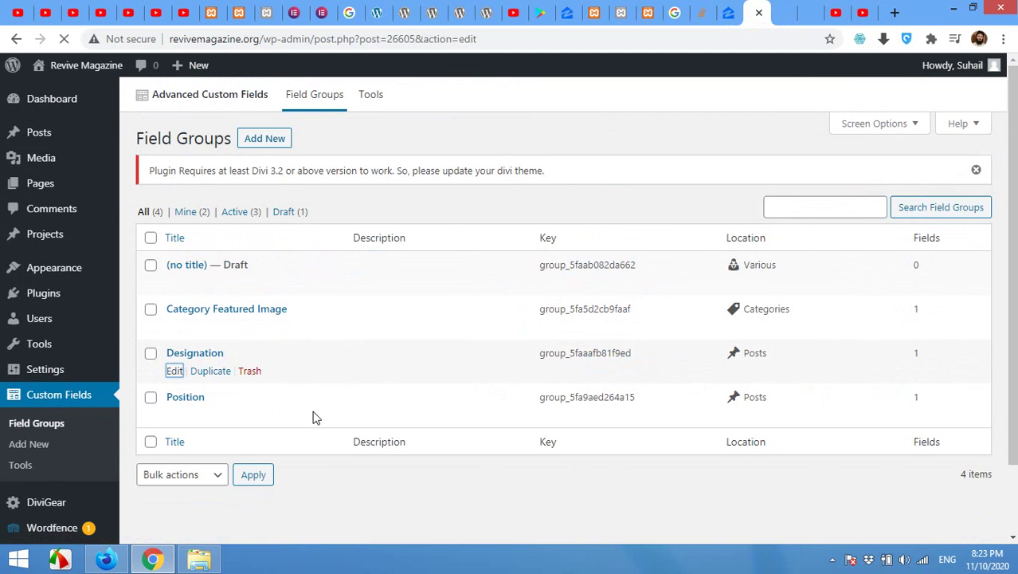
{"action": "scroll", "coordinate": [263, 347], "scroll_direction": "down", "scroll_amount": 3}
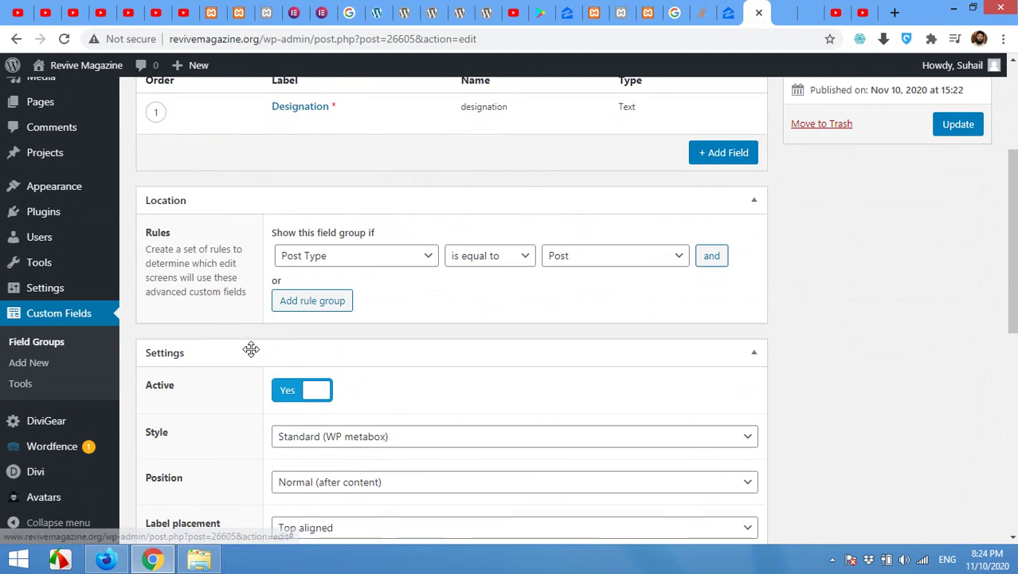
{"action": "scroll", "coordinate": [195, 342], "scroll_direction": "down", "scroll_amount": 1}
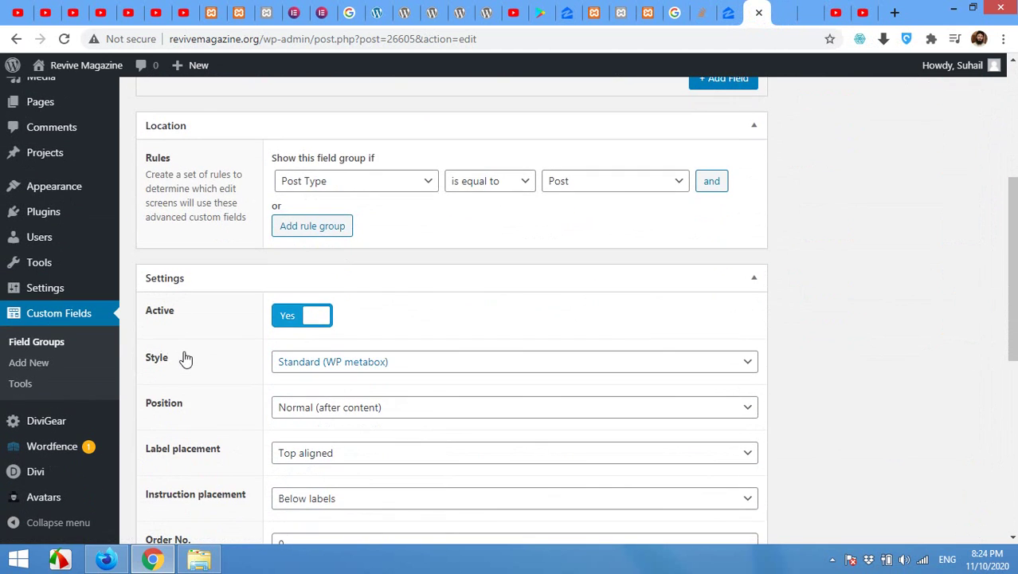
{"action": "scroll", "coordinate": [185, 359], "scroll_direction": "down", "scroll_amount": 2}
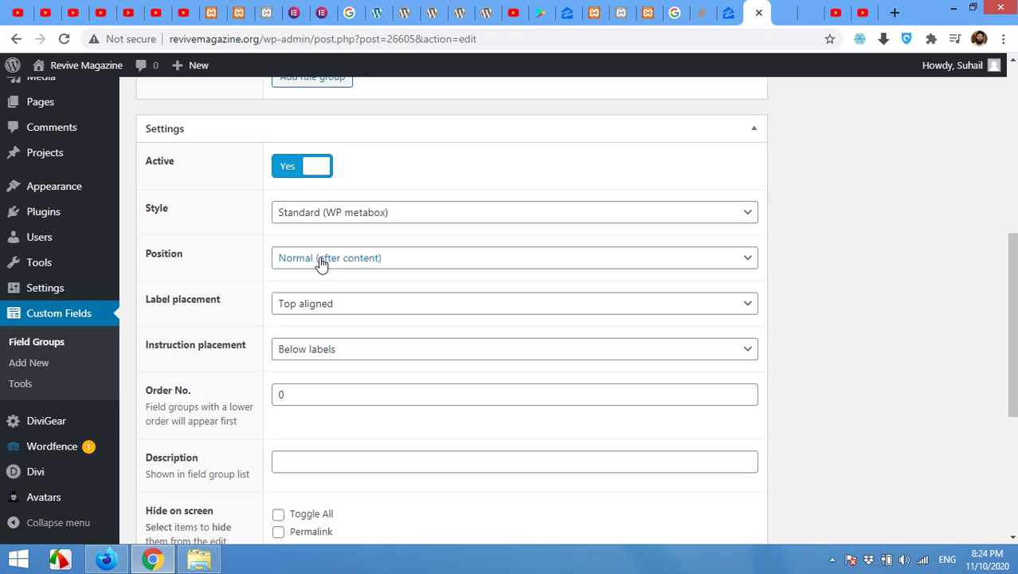
{"action": "left_click", "coordinate": [364, 268]}
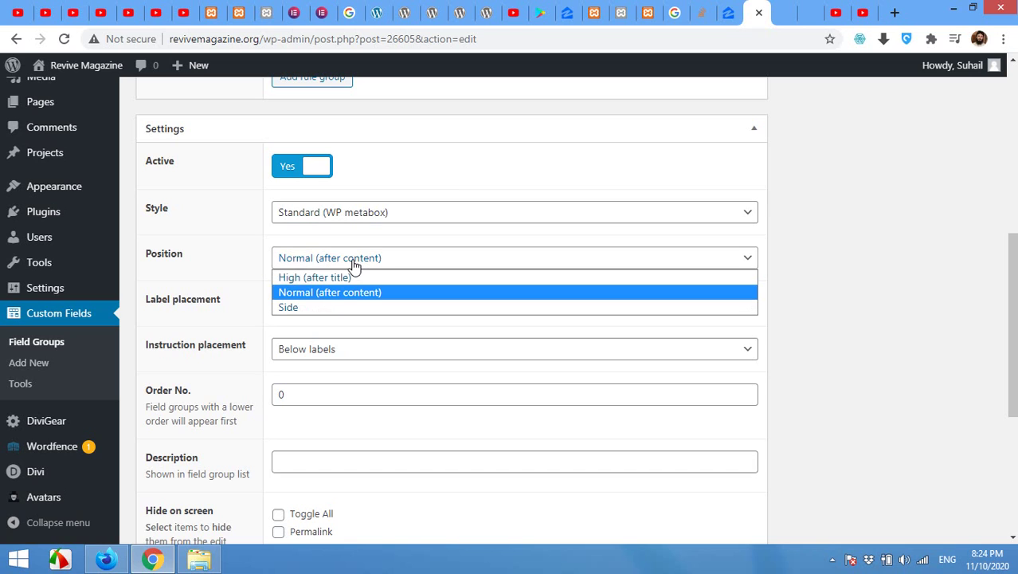
{"action": "left_click", "coordinate": [290, 311]}
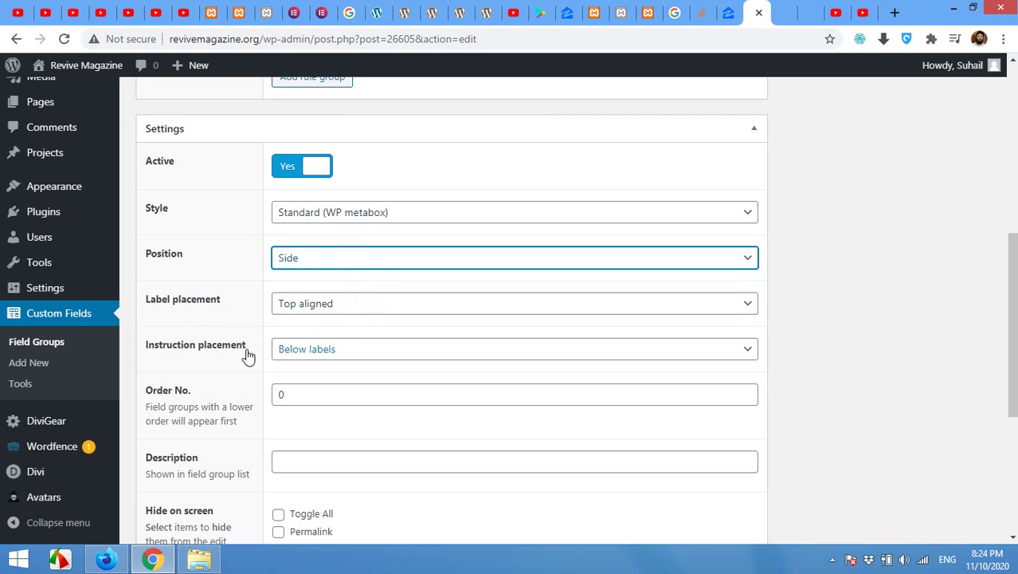
Keep labels top aligned and save the updated field group.
{"action": "scroll", "coordinate": [247, 356], "scroll_direction": "down", "scroll_amount": 1}
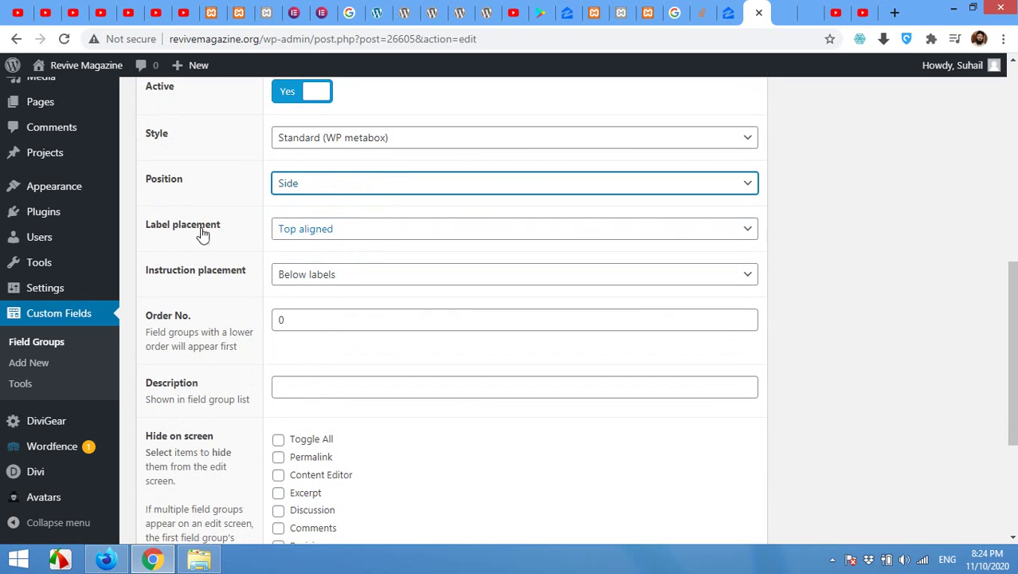
{"action": "left_click", "coordinate": [329, 235]}
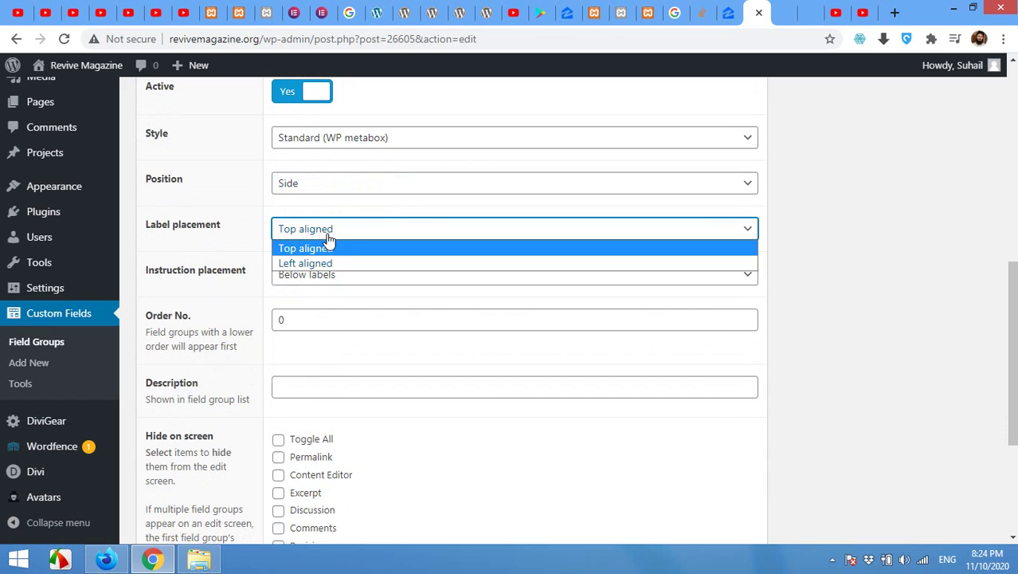
{"action": "left_click", "coordinate": [311, 252]}
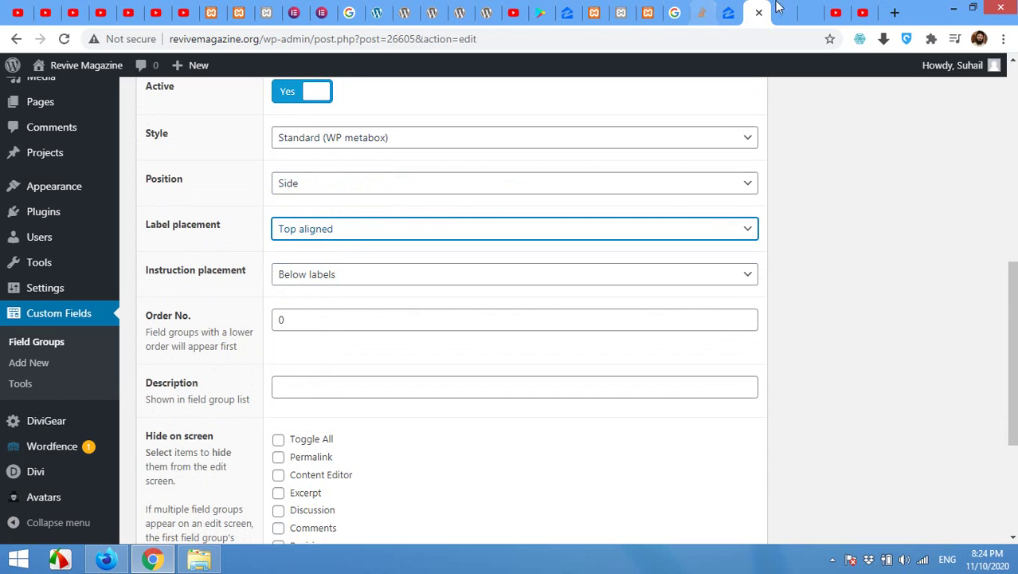
{"action": "key", "text": "ctrl+Tab"}
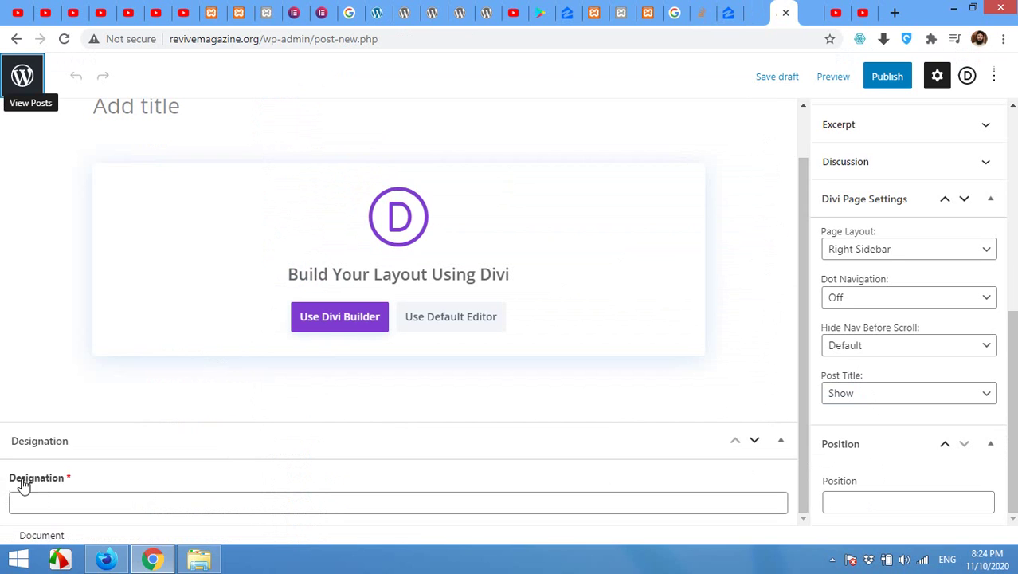
{"action": "left_click", "coordinate": [754, 17]}
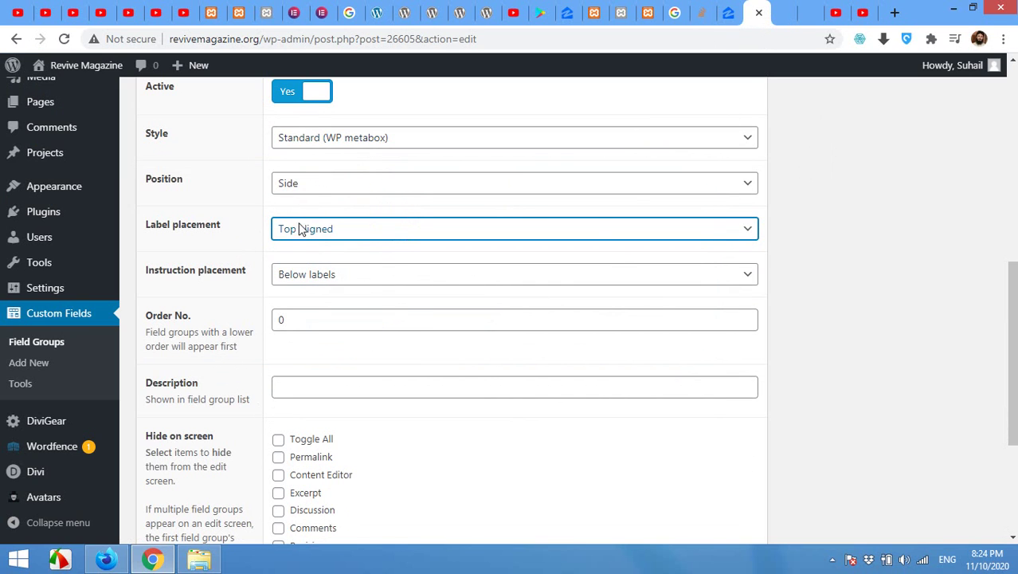
{"action": "scroll", "coordinate": [439, 368], "scroll_direction": "down", "scroll_amount": 4}
{"action": "scroll", "coordinate": [477, 397], "scroll_direction": "up", "scroll_amount": 9}
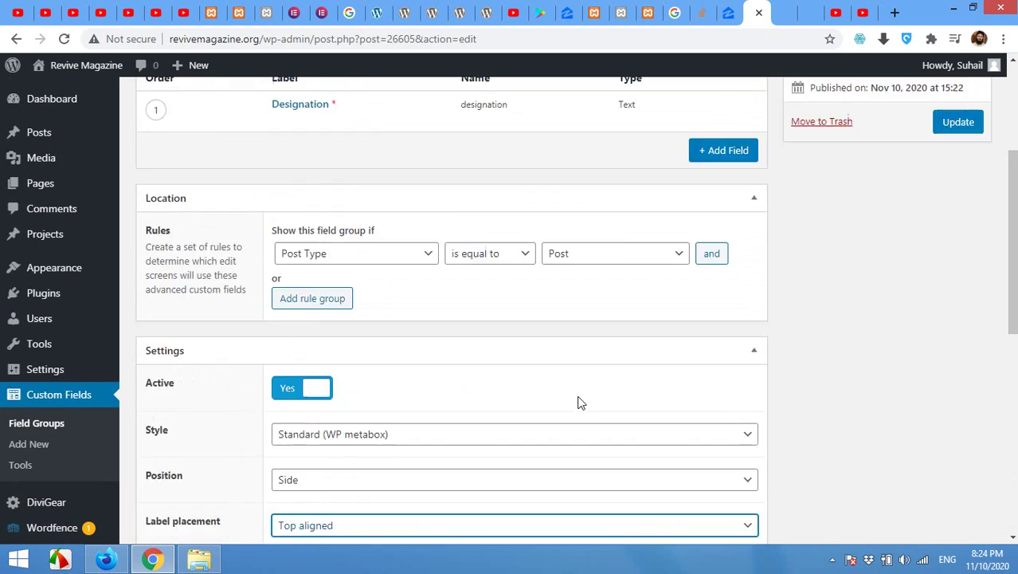
{"action": "scroll", "coordinate": [581, 402], "scroll_direction": "up", "scroll_amount": 3}
{"action": "scroll", "coordinate": [883, 412], "scroll_direction": "down", "scroll_amount": 6}
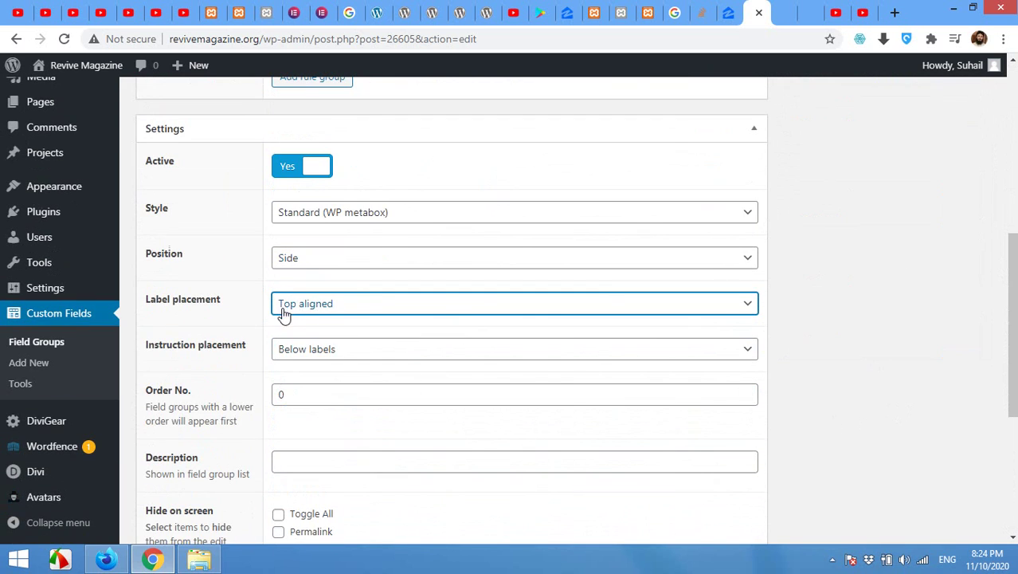
{"action": "scroll", "coordinate": [890, 304], "scroll_direction": "up", "scroll_amount": 3}
{"action": "left_click", "coordinate": [958, 124]}
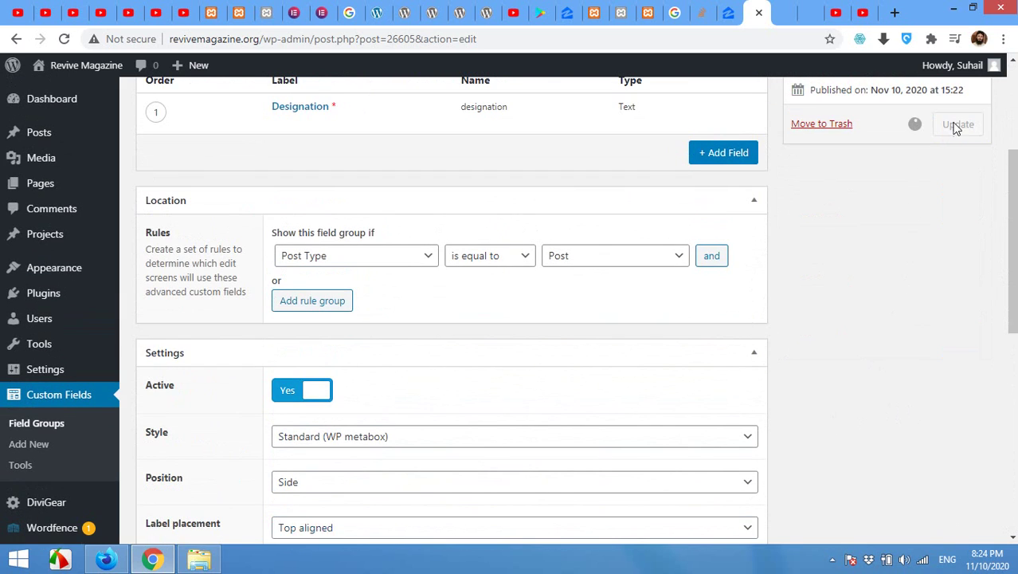
Reload the new post and fill Designation with 'Deputy Manager' and Position with 'Officer'.
{"action": "left_click", "coordinate": [783, 8]}
{"action": "left_click", "coordinate": [64, 38]}
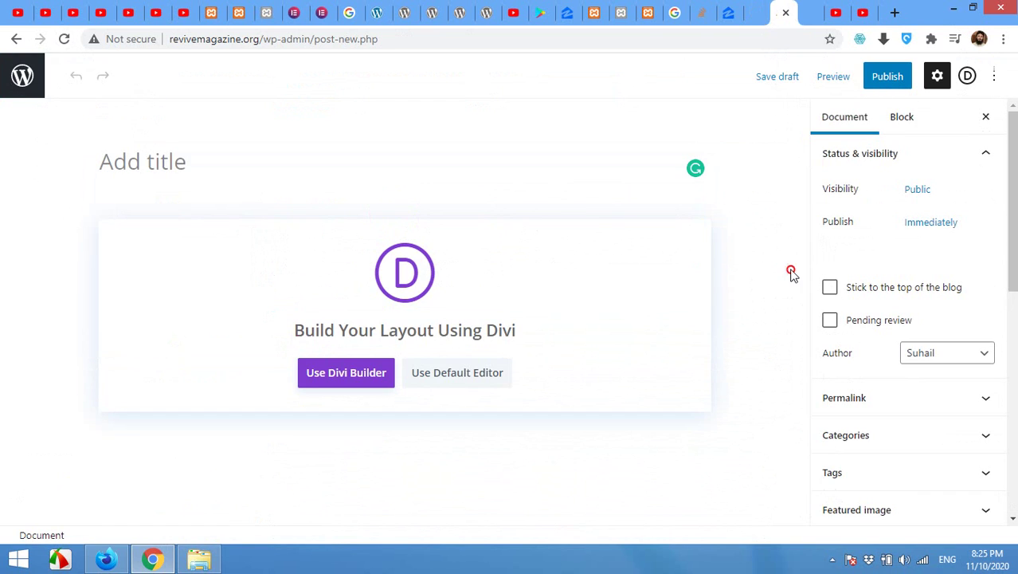
{"action": "scroll", "coordinate": [829, 252], "scroll_direction": "down", "scroll_amount": 10}
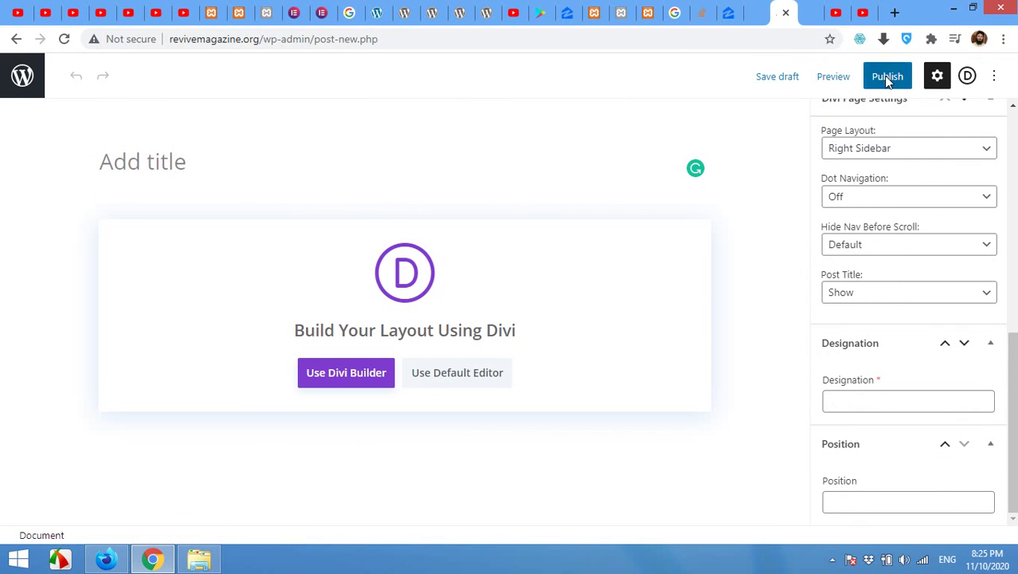
{"action": "left_click", "coordinate": [851, 398]}
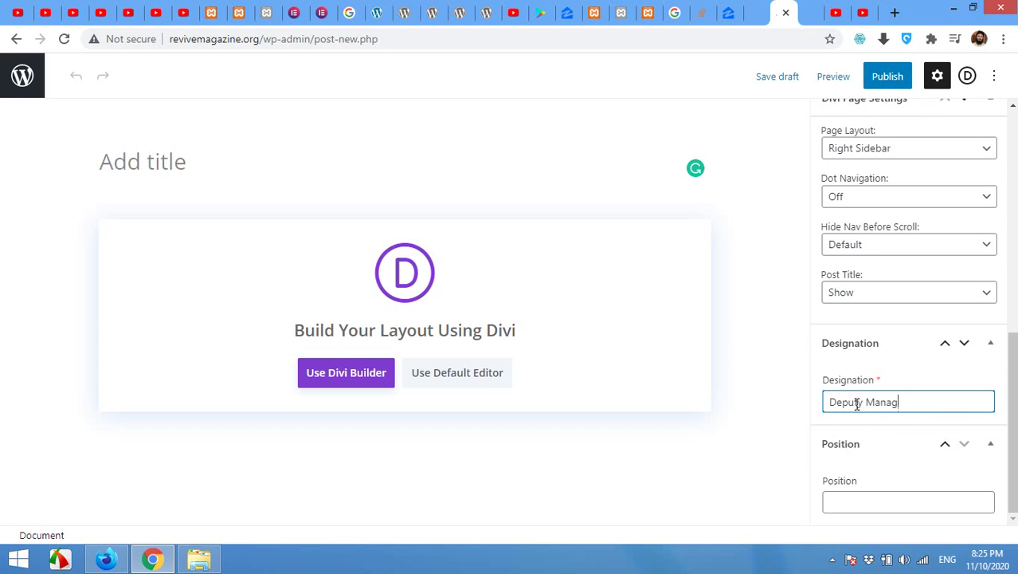
{"action": "left_click", "coordinate": [864, 495]}
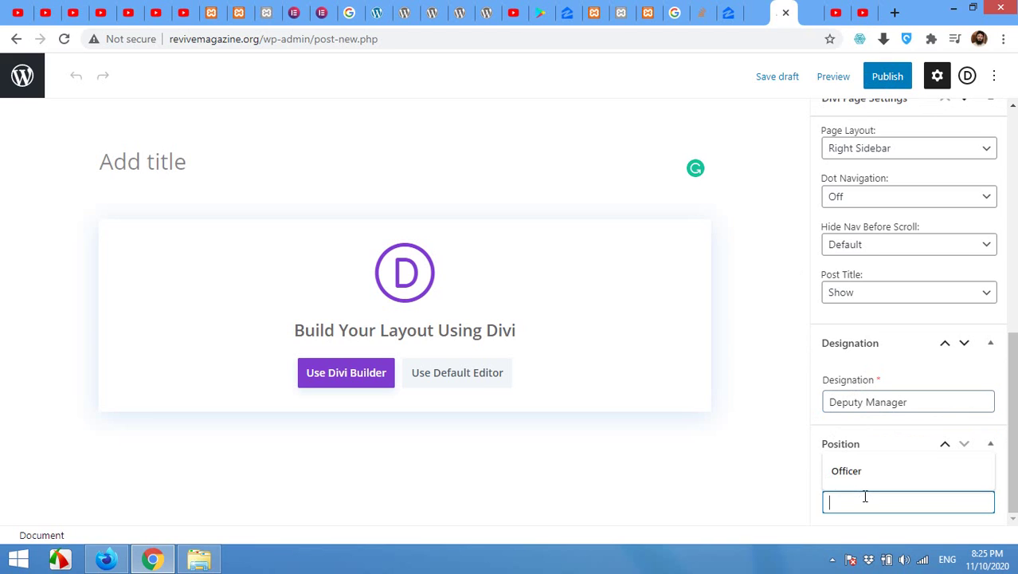
{"action": "left_click", "coordinate": [864, 478]}
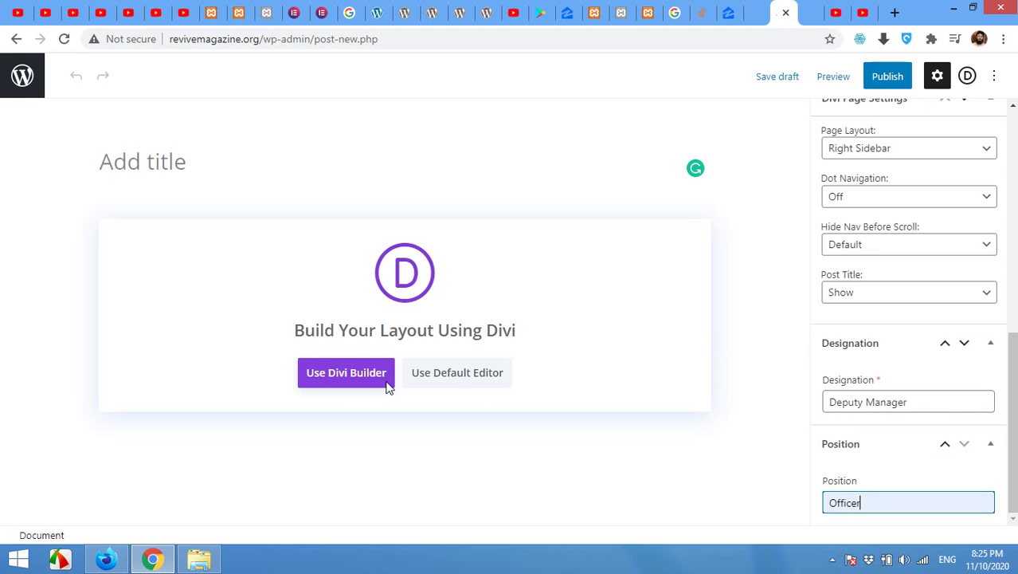
Publish the post, title it 'Custom Page', and update it.
{"action": "left_click", "coordinate": [885, 78]}
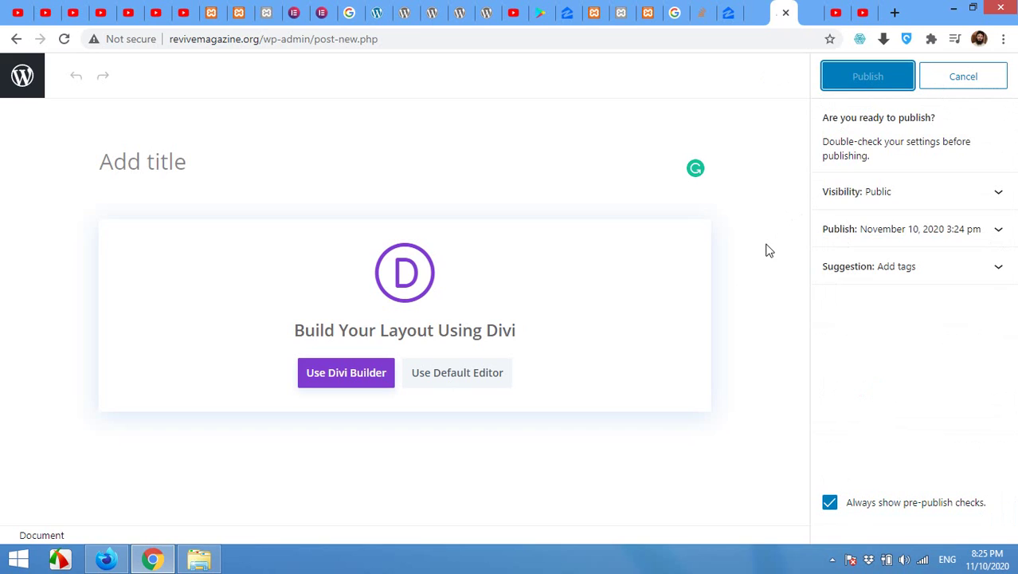
{"action": "left_click", "coordinate": [222, 170]}
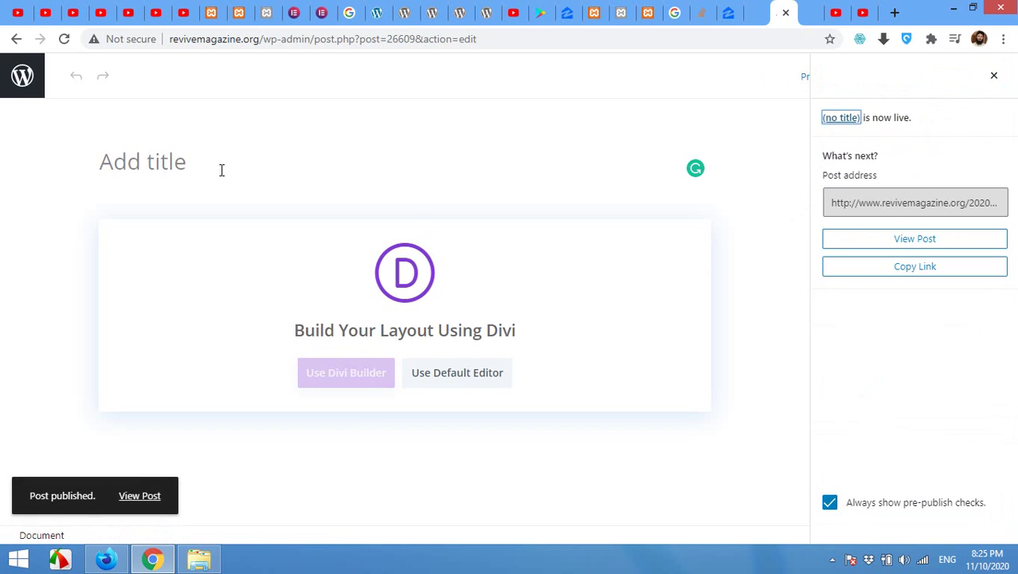
{"action": "left_click", "coordinate": [223, 168]}
{"action": "type", "text": "Custom Page"}
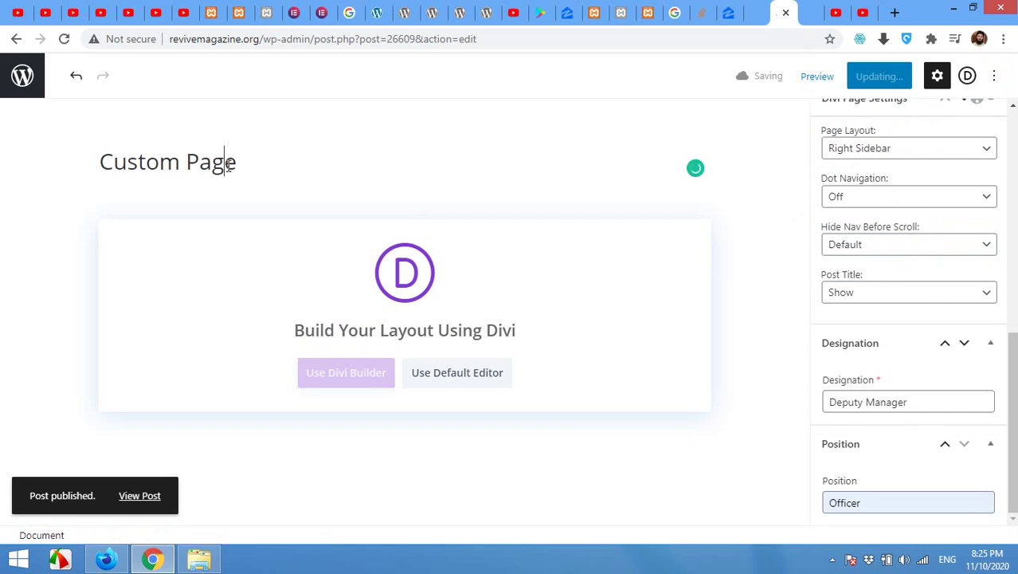
{"action": "left_click", "coordinate": [225, 165]}
{"action": "type", "text": "Cu"}
{"action": "key", "text": "BackSpace"}
{"action": "key", "text": "BackSpace"}
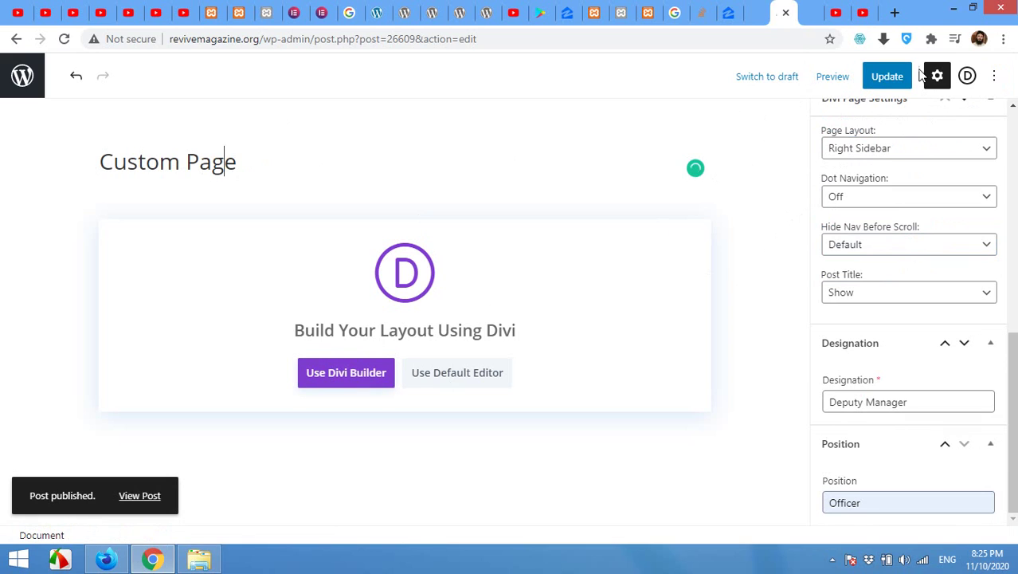
{"action": "left_click", "coordinate": [887, 76]}
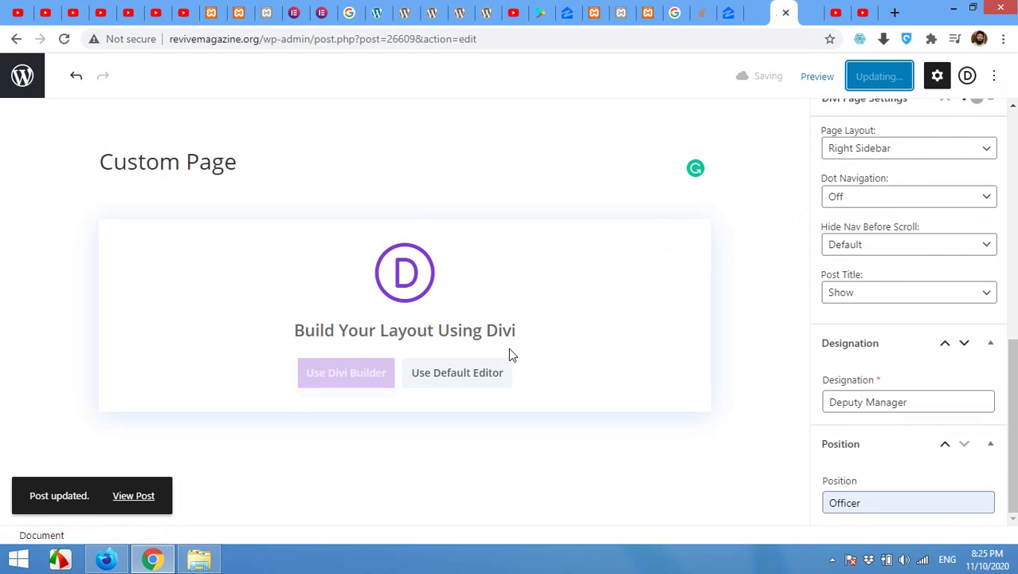
Build Custom Page from scratch in Divi with a one-column row, then locate the Text module.
{"action": "left_click", "coordinate": [336, 379]}
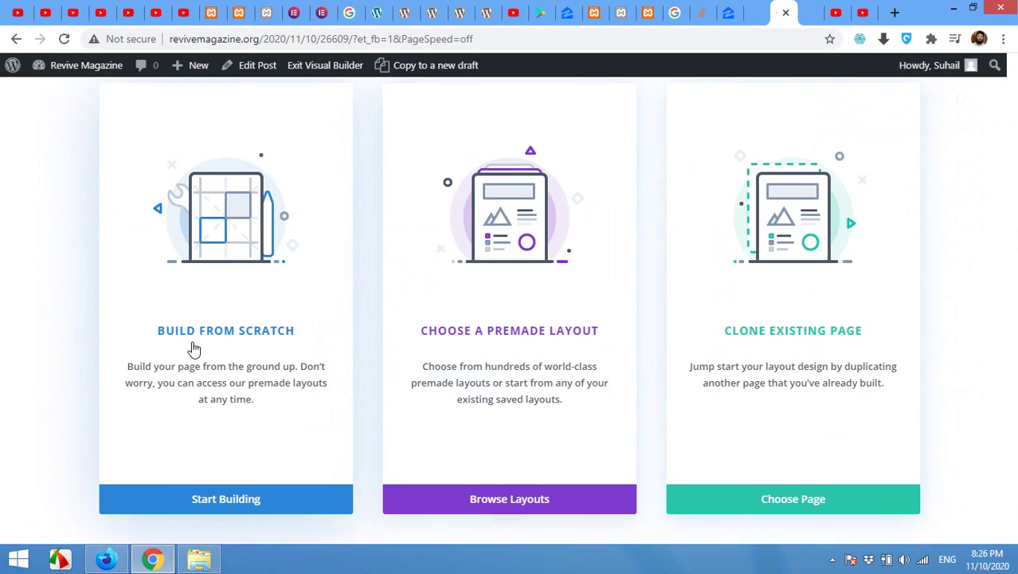
{"action": "left_click", "coordinate": [206, 500]}
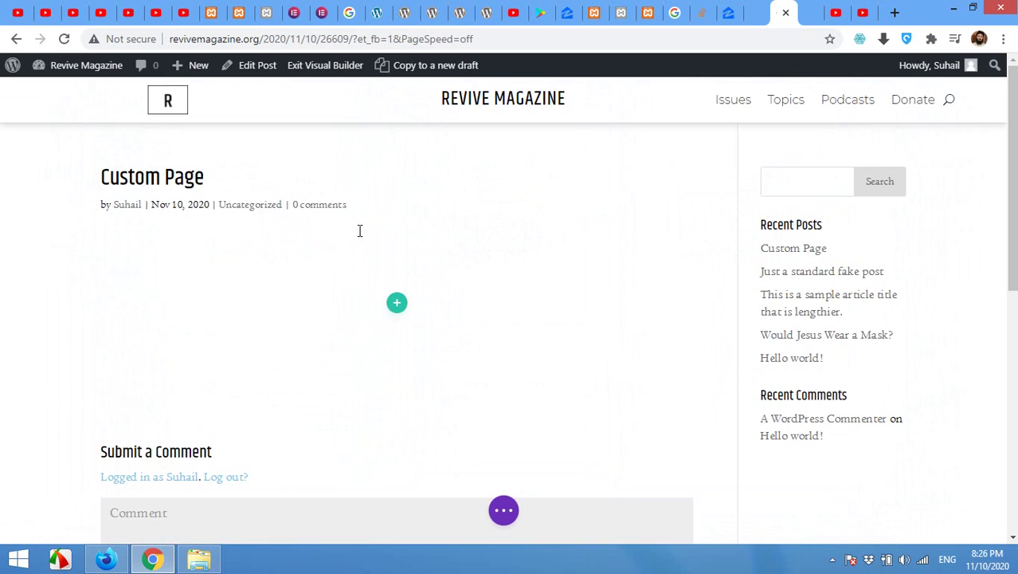
{"action": "left_click", "coordinate": [397, 301]}
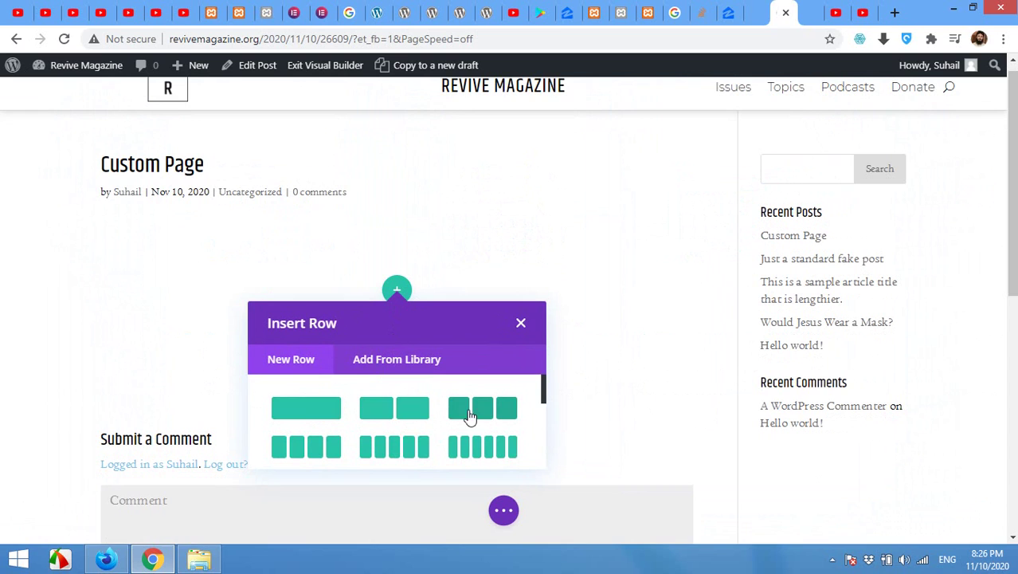
{"action": "left_click", "coordinate": [317, 416]}
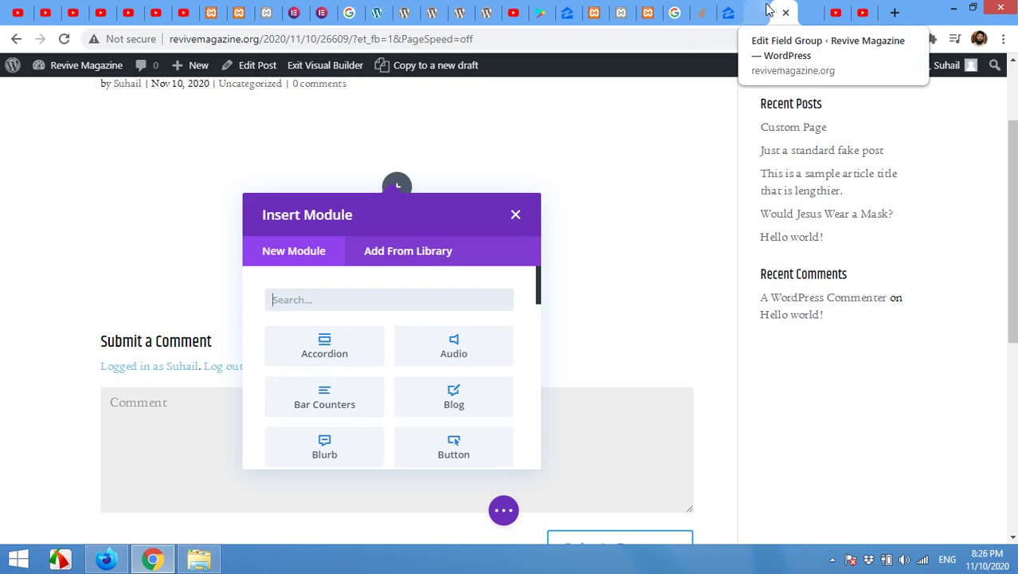
{"action": "scroll", "coordinate": [426, 394], "scroll_direction": "down", "scroll_amount": 8}
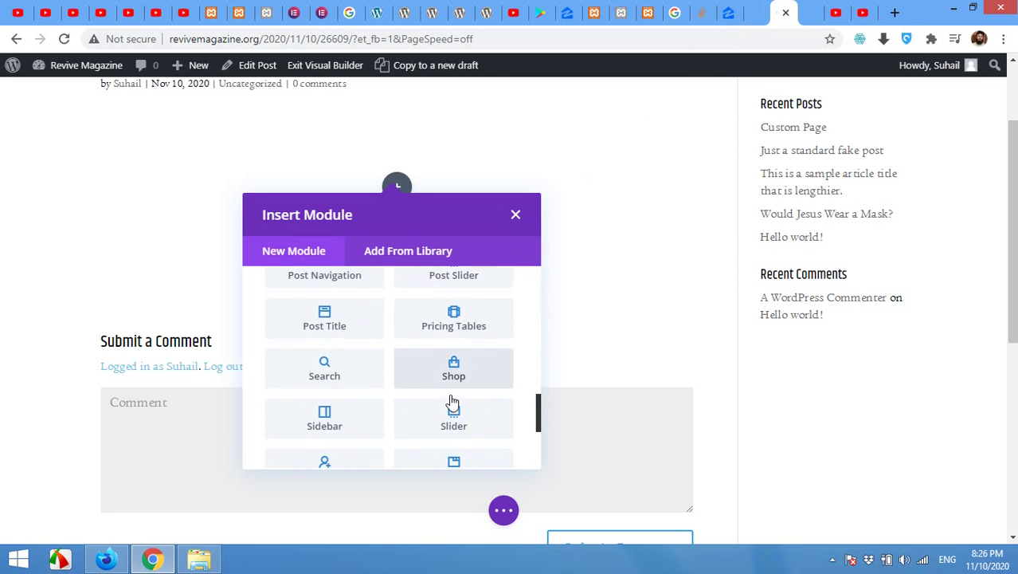
{"action": "scroll", "coordinate": [452, 402], "scroll_direction": "down", "scroll_amount": 3}
{"action": "scroll", "coordinate": [472, 406], "scroll_direction": "up", "scroll_amount": 1}
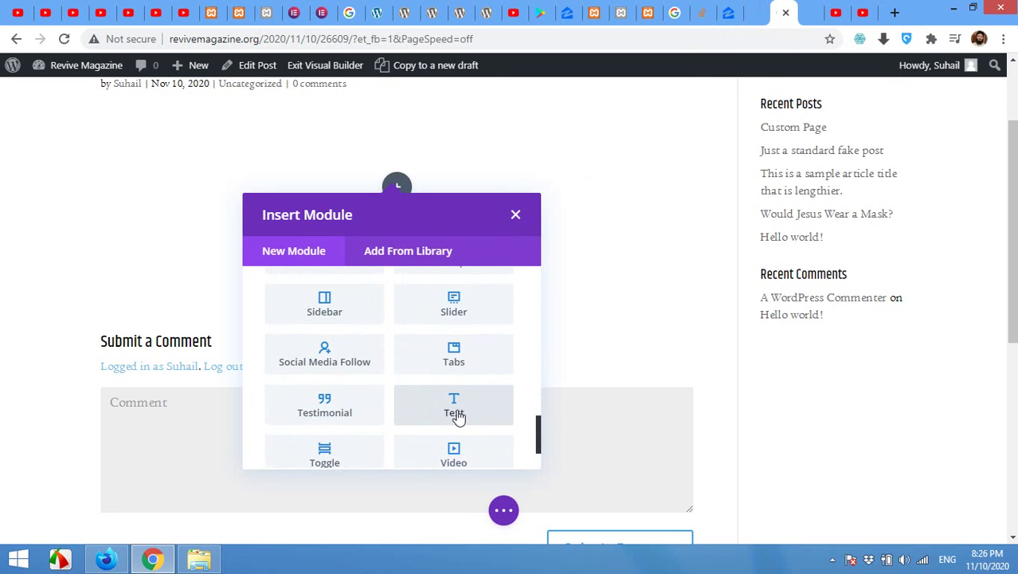
{"action": "scroll", "coordinate": [400, 354], "scroll_direction": "up", "scroll_amount": 10}
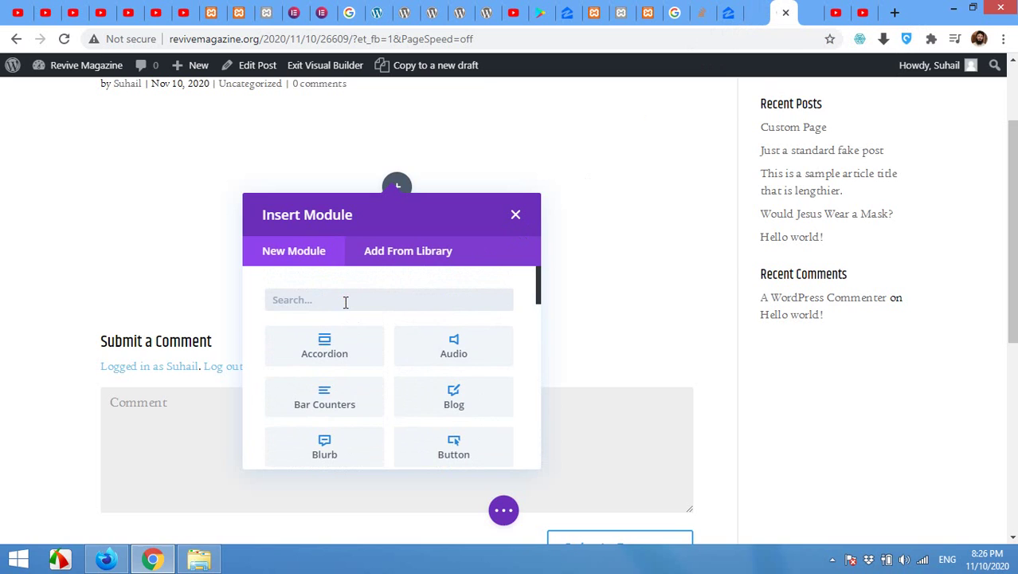
Add a Text module whose body is the dynamic ACF Designation field, showing 'Deputy Manager'.
{"action": "type", "text": "text"}
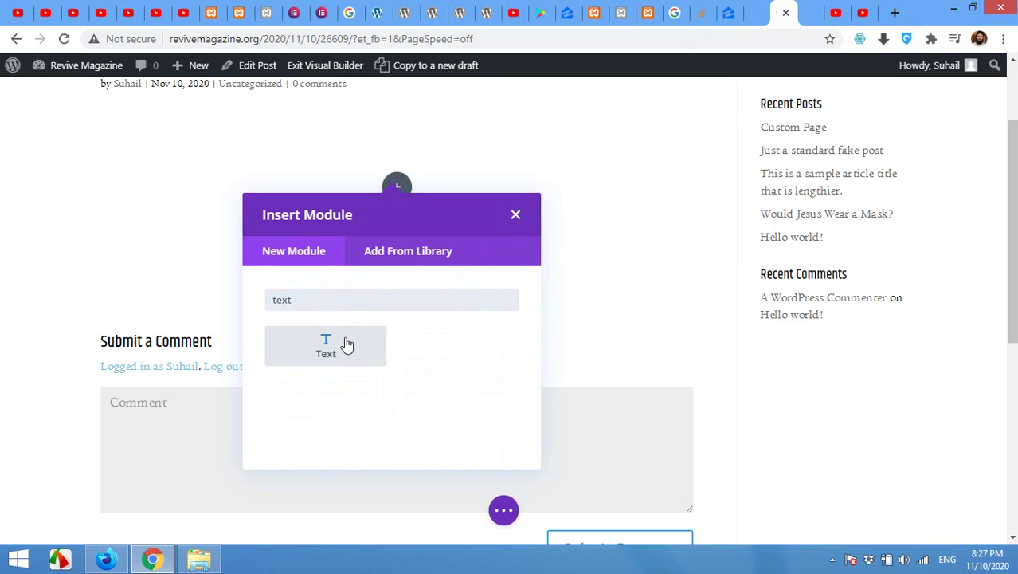
{"action": "left_click", "coordinate": [344, 343]}
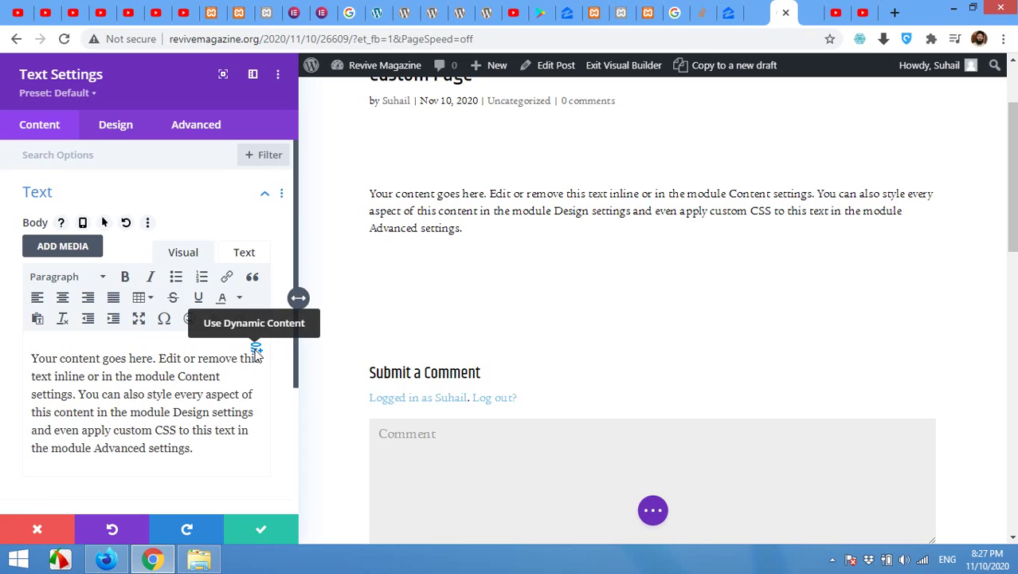
{"action": "left_click", "coordinate": [255, 354]}
{"action": "scroll", "coordinate": [152, 337], "scroll_direction": "down", "scroll_amount": 3}
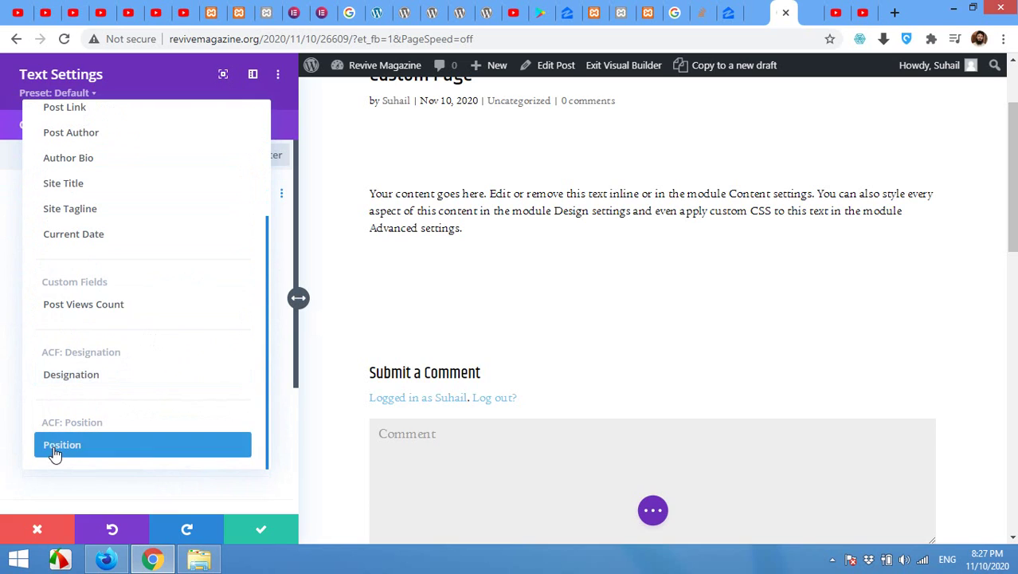
{"action": "left_click", "coordinate": [74, 383]}
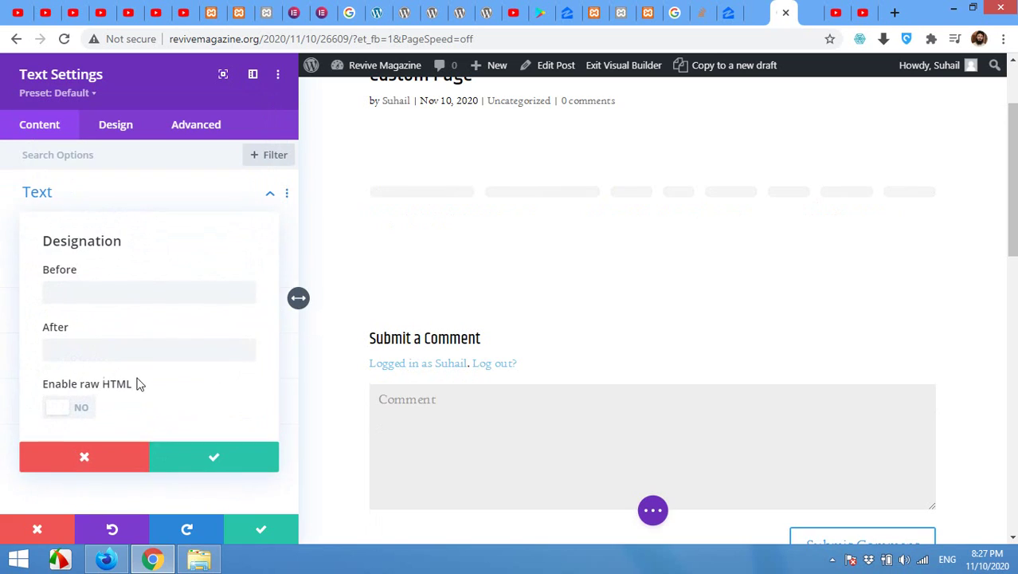
{"action": "left_click", "coordinate": [207, 458]}
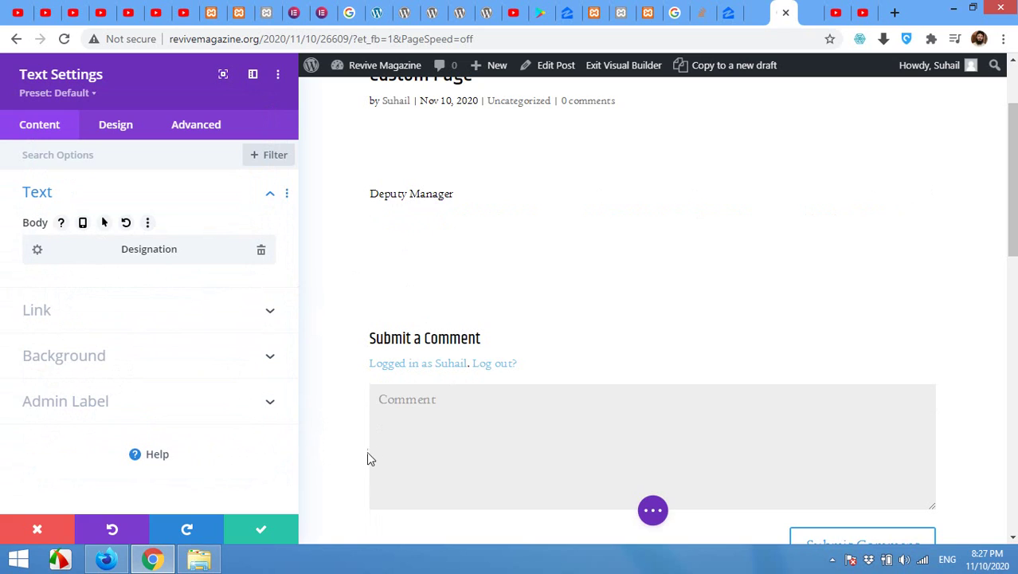
Save and close the Text module settings so 'Deputy Manager' appears under the page title.
{"action": "left_click", "coordinate": [269, 529]}
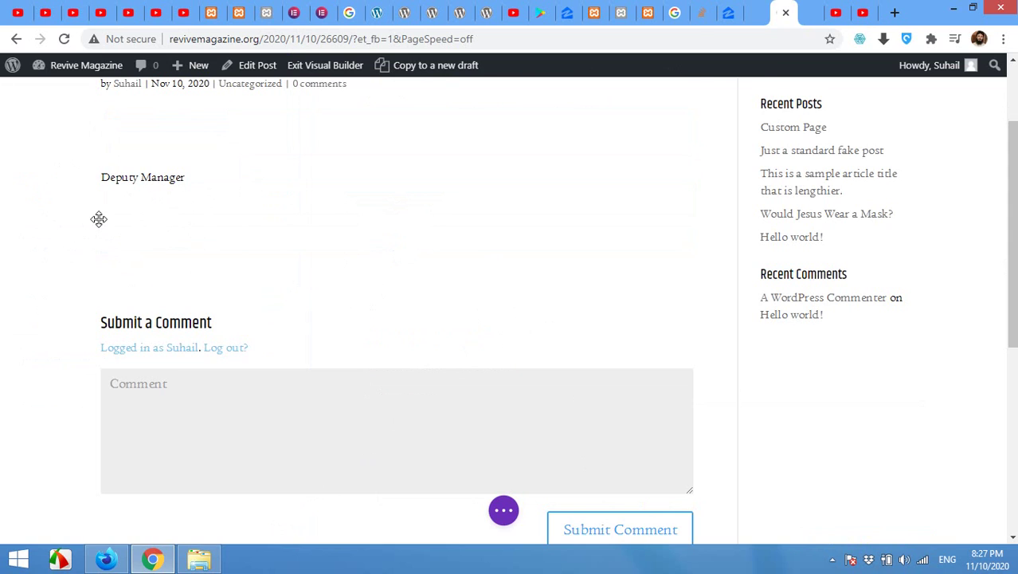
{"action": "scroll", "coordinate": [205, 231], "scroll_direction": "up", "scroll_amount": 2}
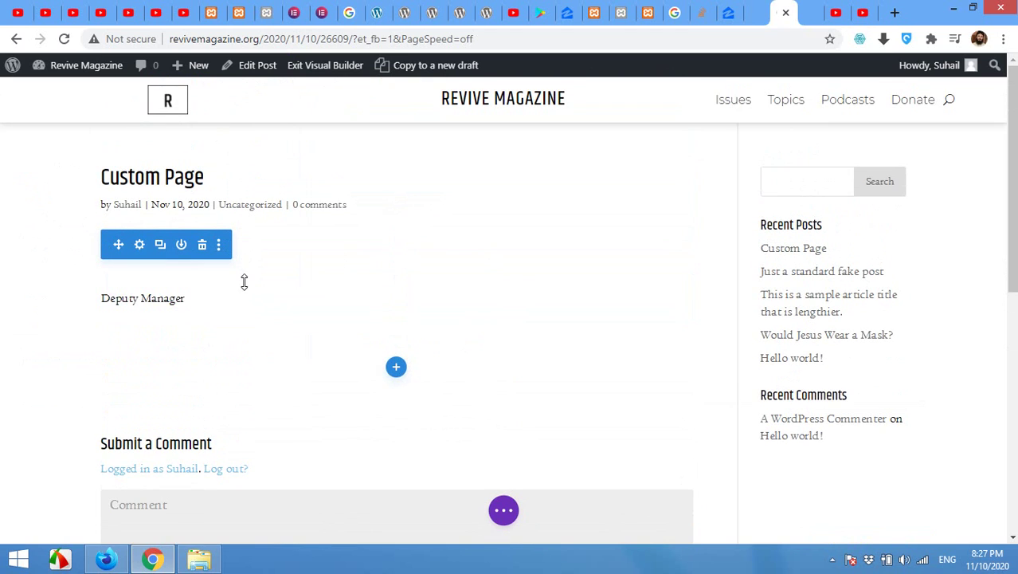